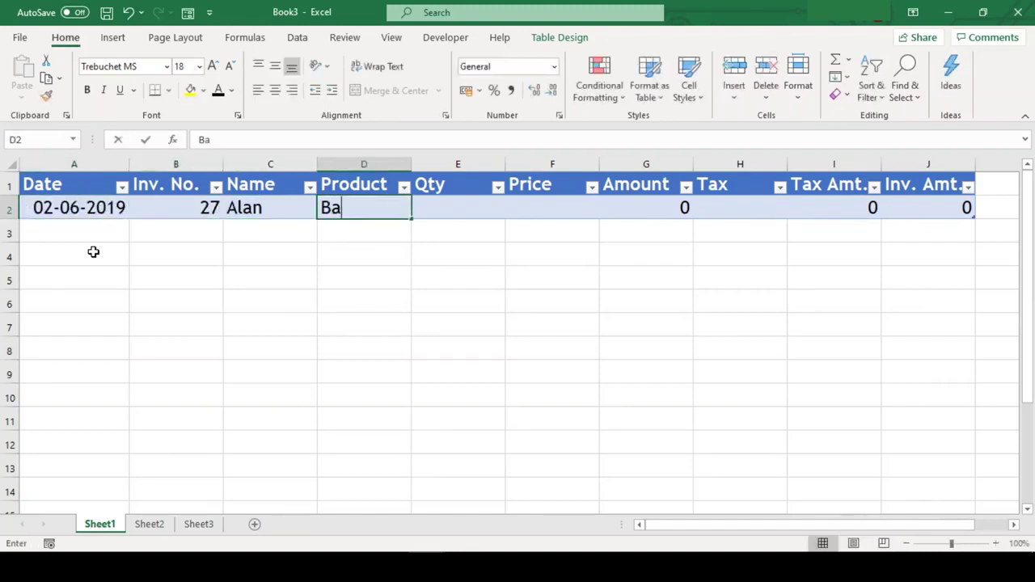
Step: Enter the Bag record with quantity 10, price 50 and 10% tax
text(g	10)
Step: Enter the Belt record dated 25-09-2019 with the customer's name, quantity 12, price 20, 10% tax
key(Tab)
text(50)
key(Tab)
key(Tab)
text(10%)
key(Return)
text(25)
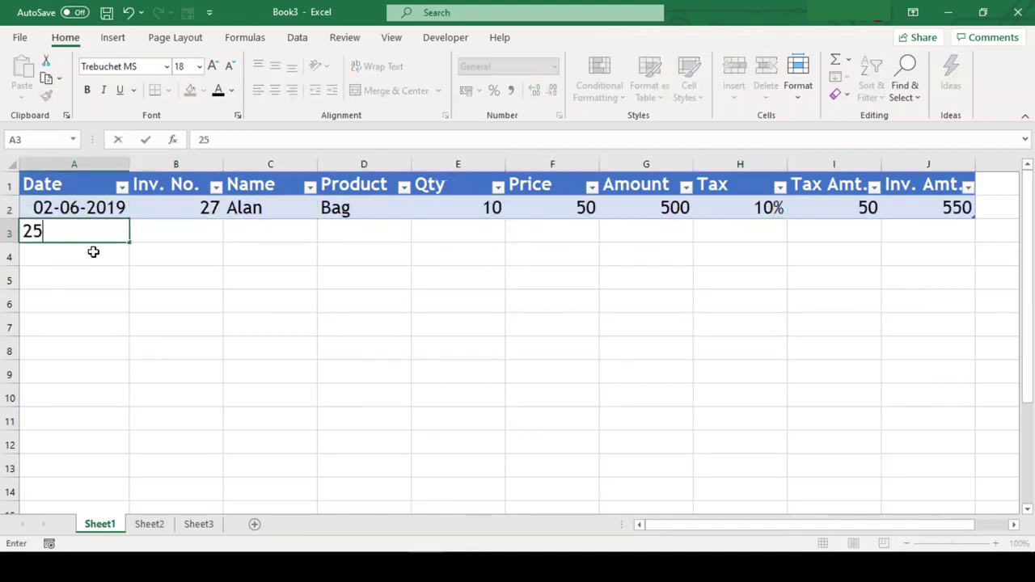
text(-09-2019)
key(Tab)
text(17)
key(Tab)
text(Sas )
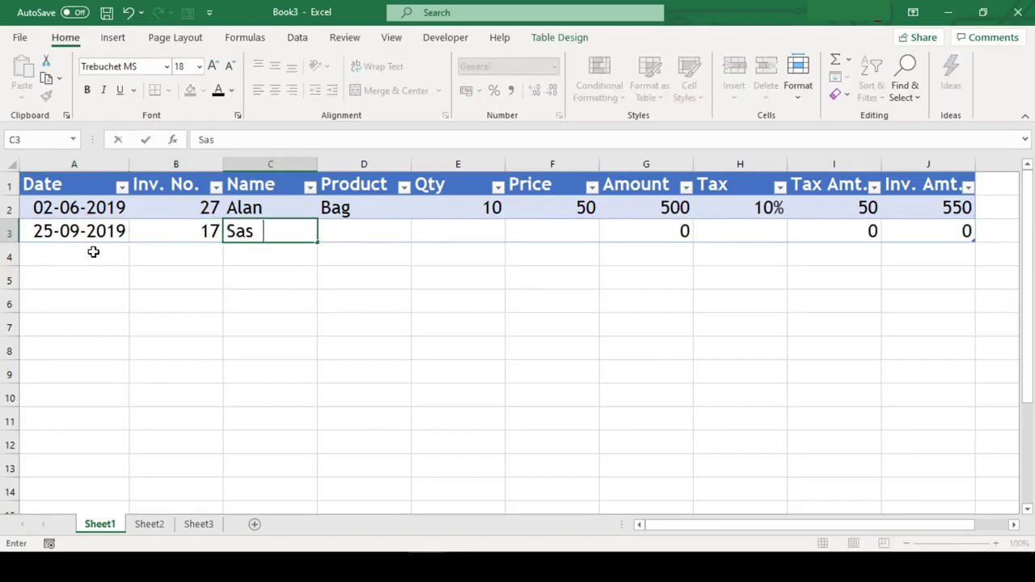
text(ha	Belt)
key(Tab)
text(12)
key(Tab)
text(20)
key(Tab)
key(Tab)
text(10%)
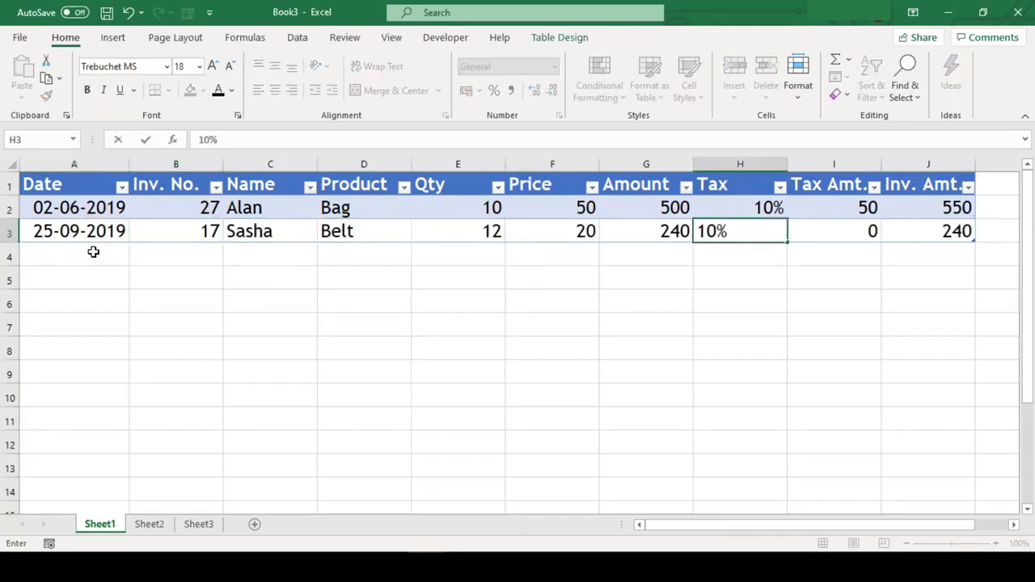
key(Return)
Step: Enter the Shirt record: 03-07-2019, invoice 87, customer name, quantity 7, price 30, 2% tax
text(03-07-2019)
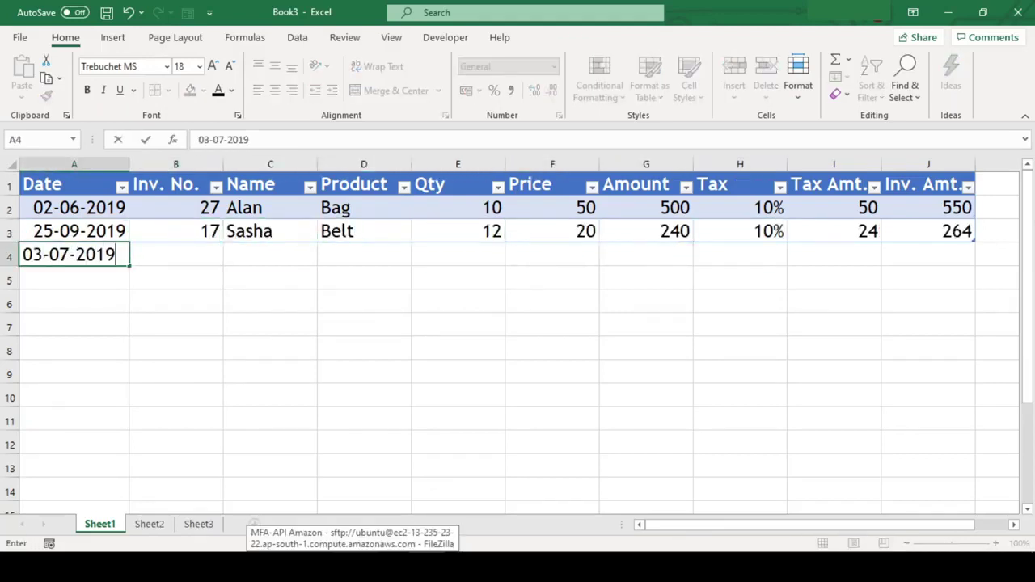
key(Tab)
text(87)
key(Tab)
text(Bryan)
key(Tab)
text(Shirt)
key(Tab)
text(7	)
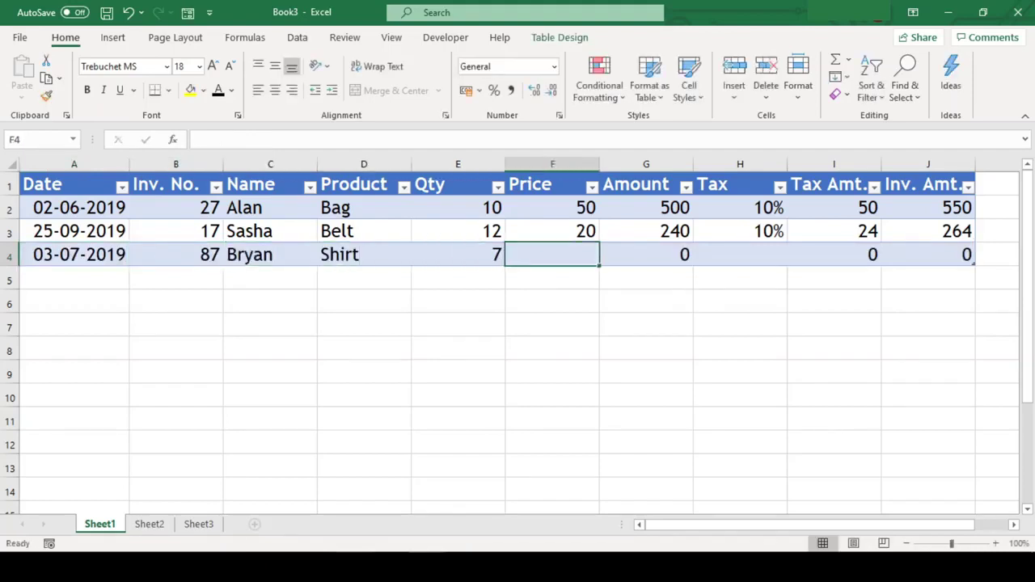
text(30)
key(Tab)
key(Tab)
text(2%)
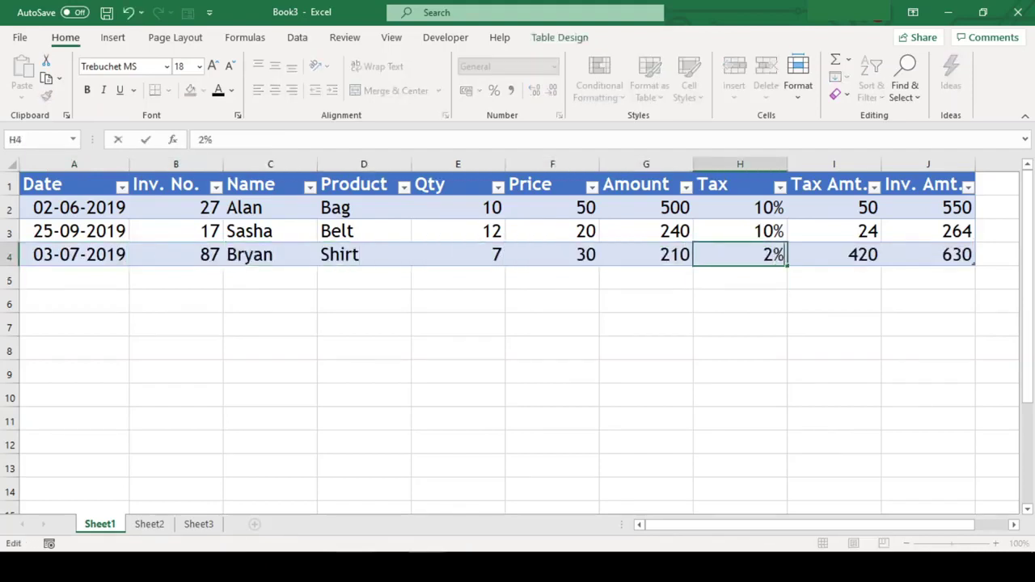
key(Return)
Step: Enter the Jacket record: 01-11-2019, invoice 51, customer name, quantity 3, price 90, 5% tax
text(01/11/2019)
key(Tab)
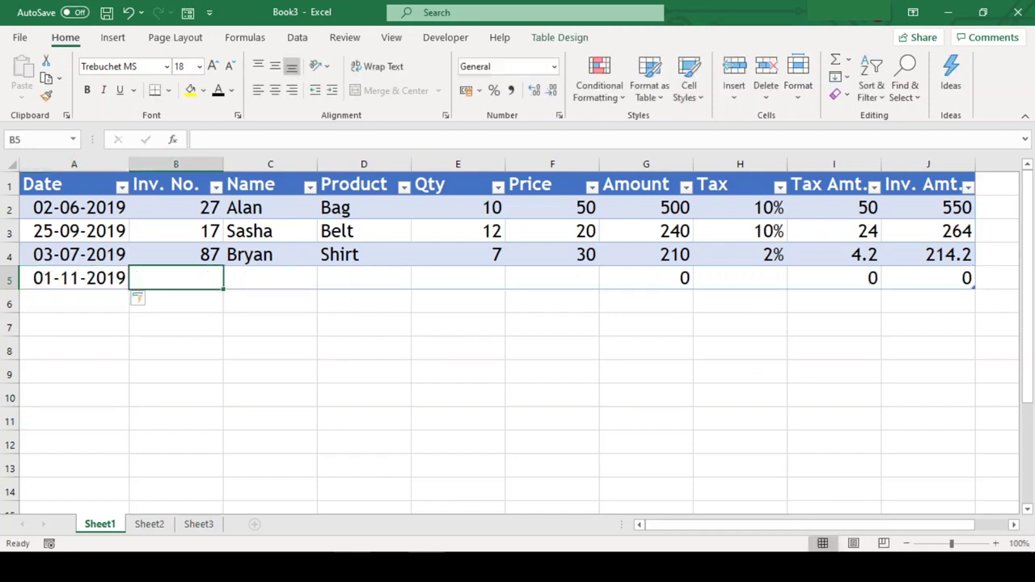
text(51)
key(Tab)
text(Nadia)
key(Tab)
text(Jacket)
key(Tab)
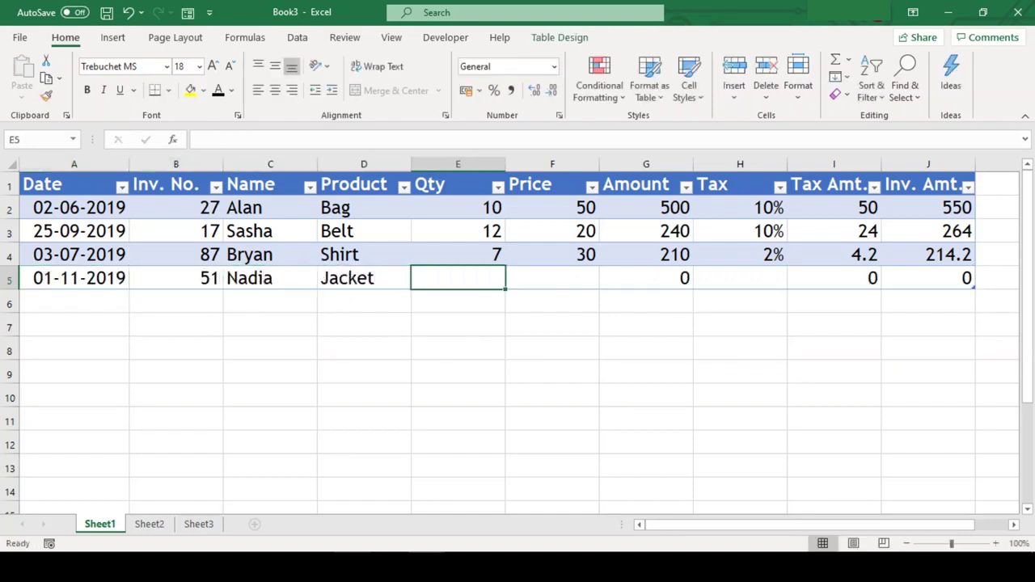
text(3)
key(Tab)
text(90)
key(Tab)
key(Tab)
text(5%)
key(Tab)
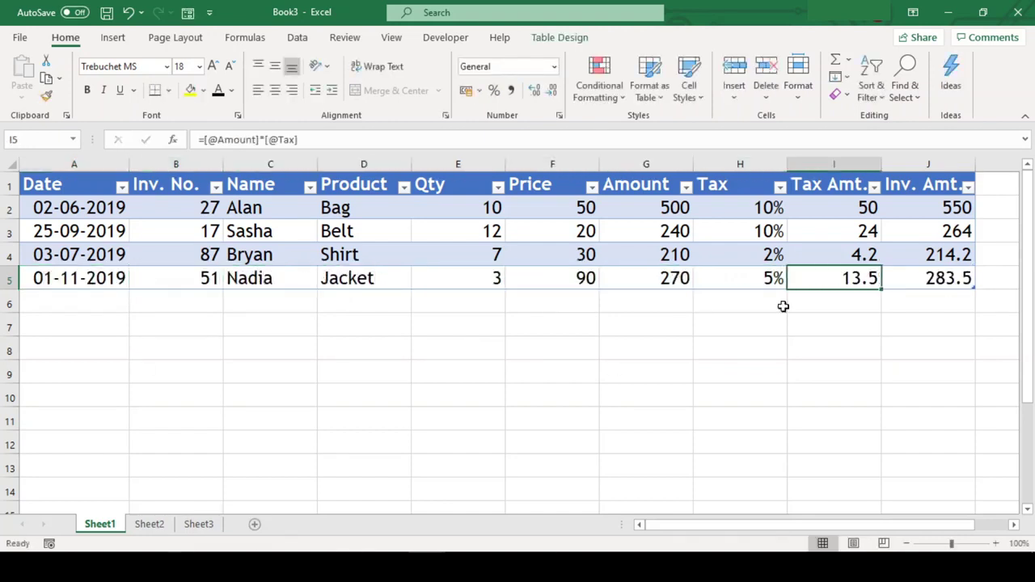
Step: Open the data form from inside the invoice table and add the Shoes record
click(458, 255)
click(188, 16)
drag(551, 85, 553, 256)
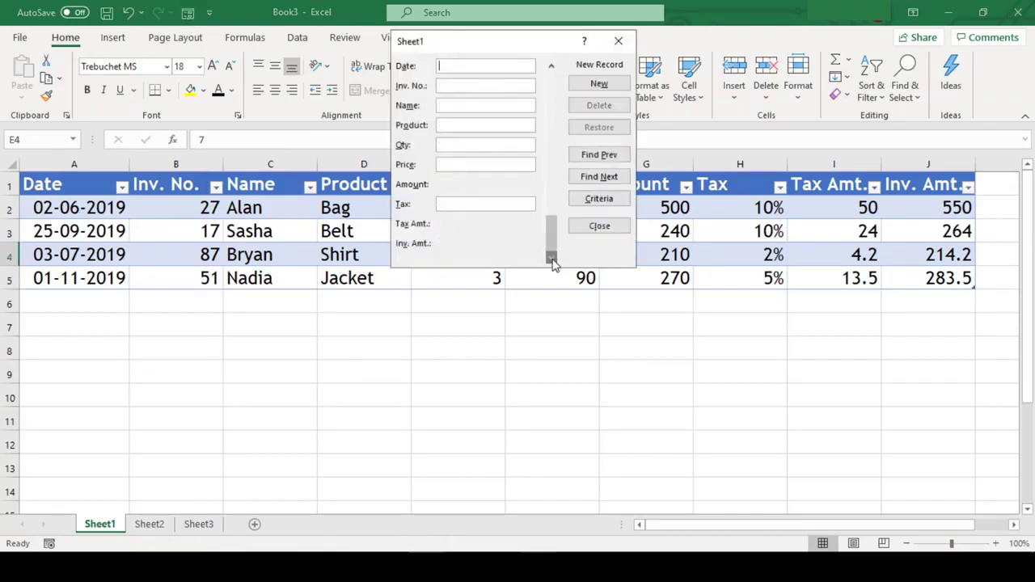
text(23-01)
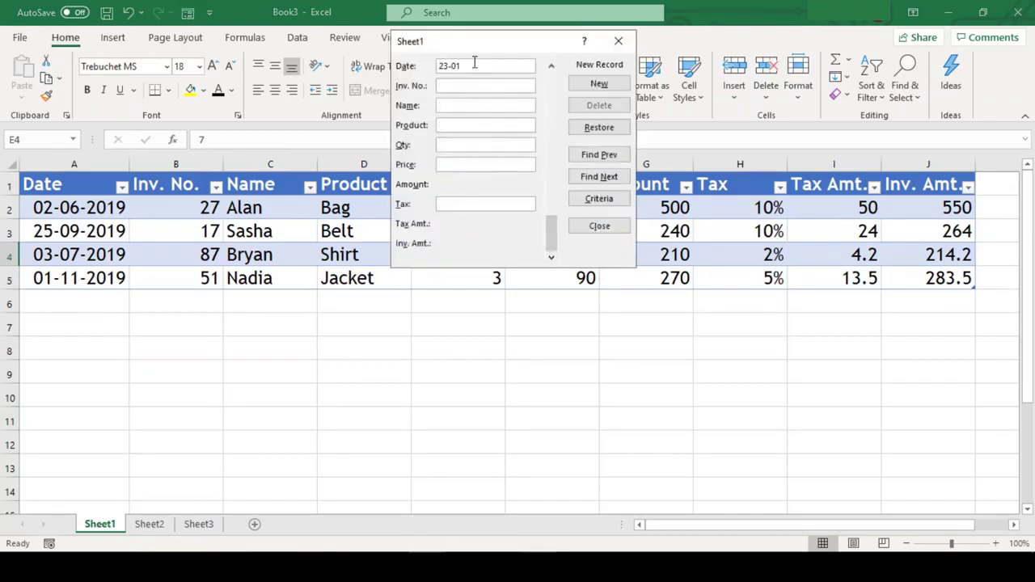
key(BackSpace)
key(BackSpace)
key(BackSpace)
text(%)
key(Return)
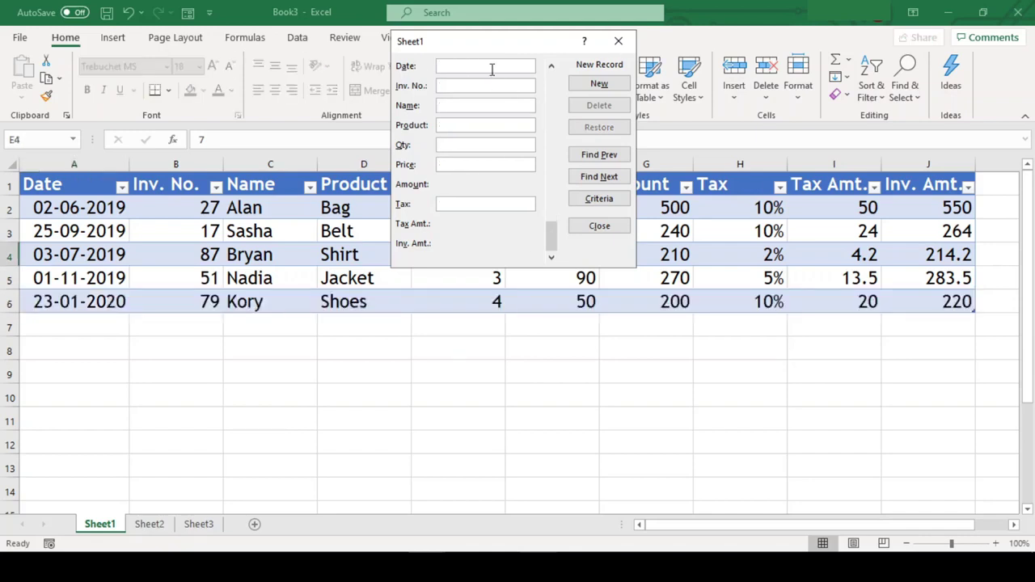
Step: Add the Shirt (02-10-2019), Belt (16-06-2019) and Jacket (13-07-2019) records through the form
text(02-10-2019)
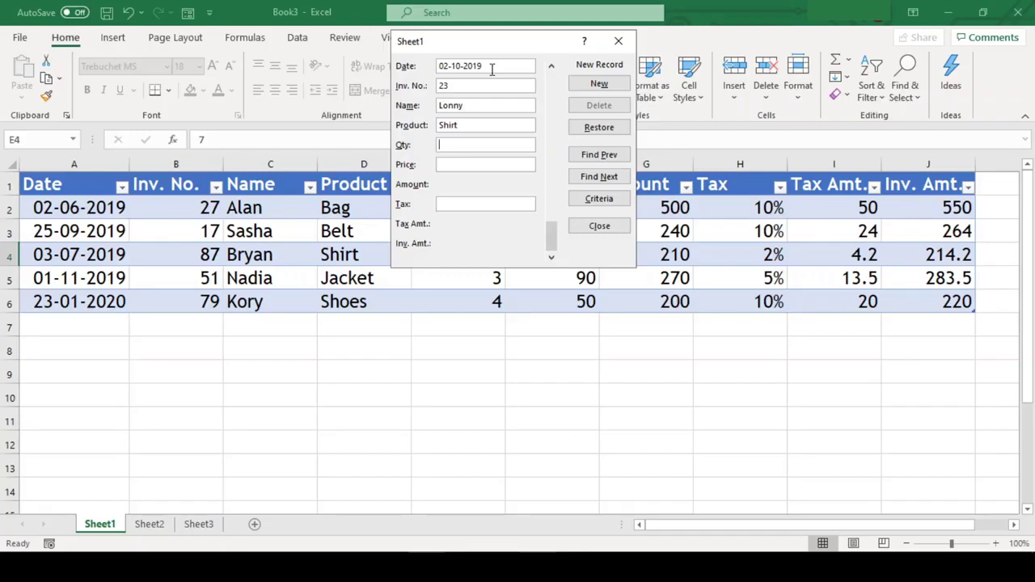
text(%)
key(Return)
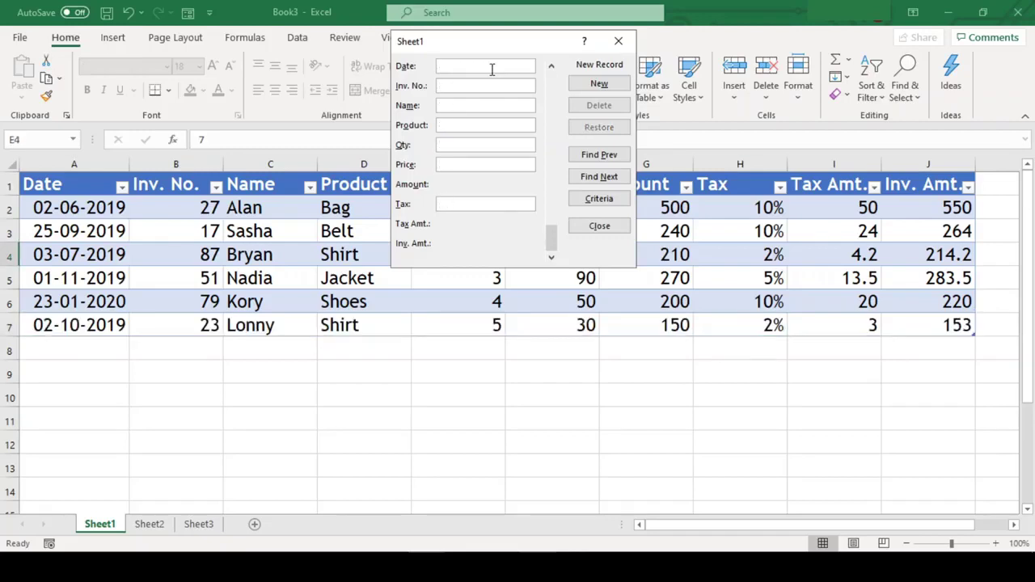
text(16-06-2019)
key(Tab)
text(Issac)
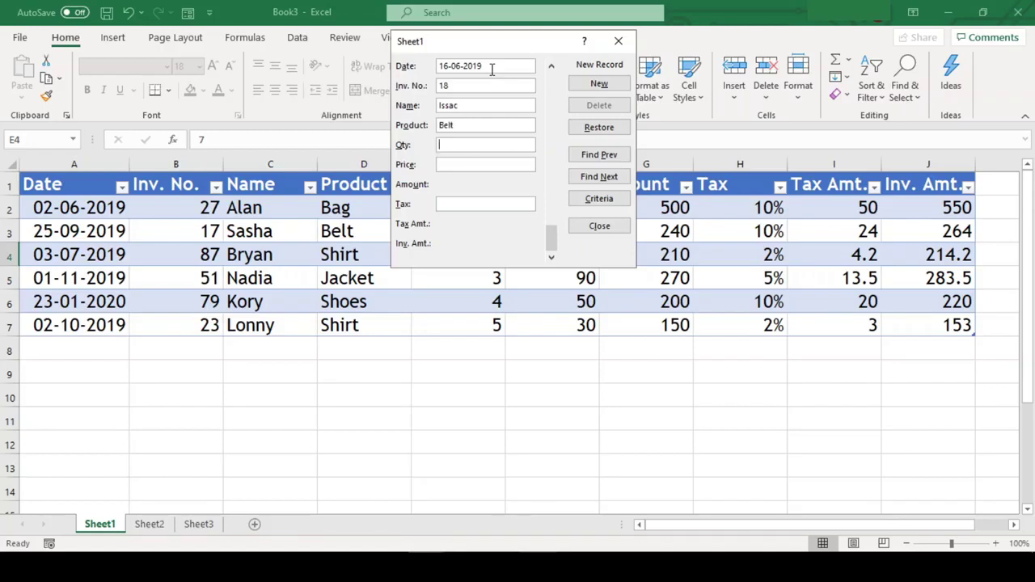
key(Return)
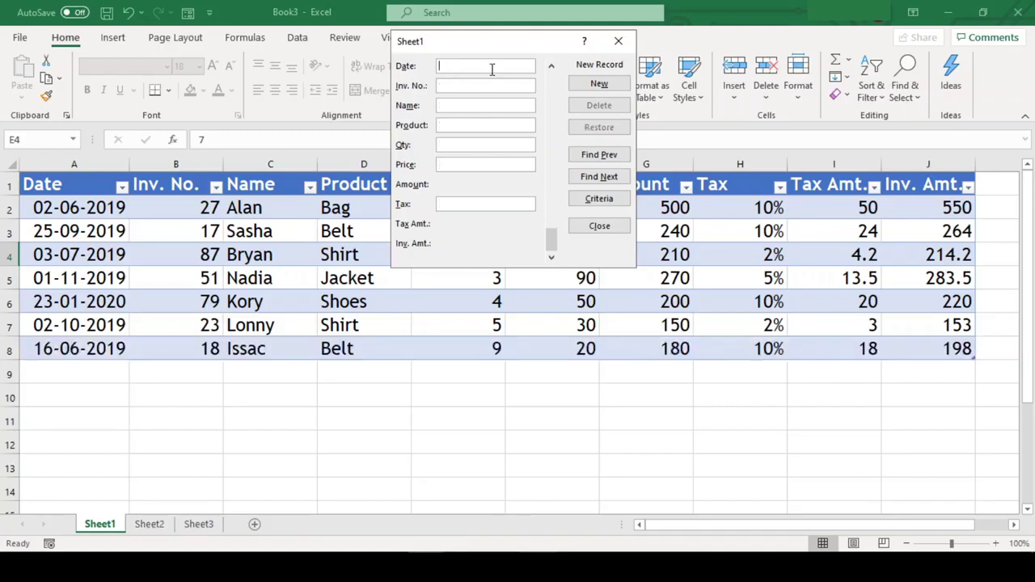
text(13-07-201)
text(Moin)
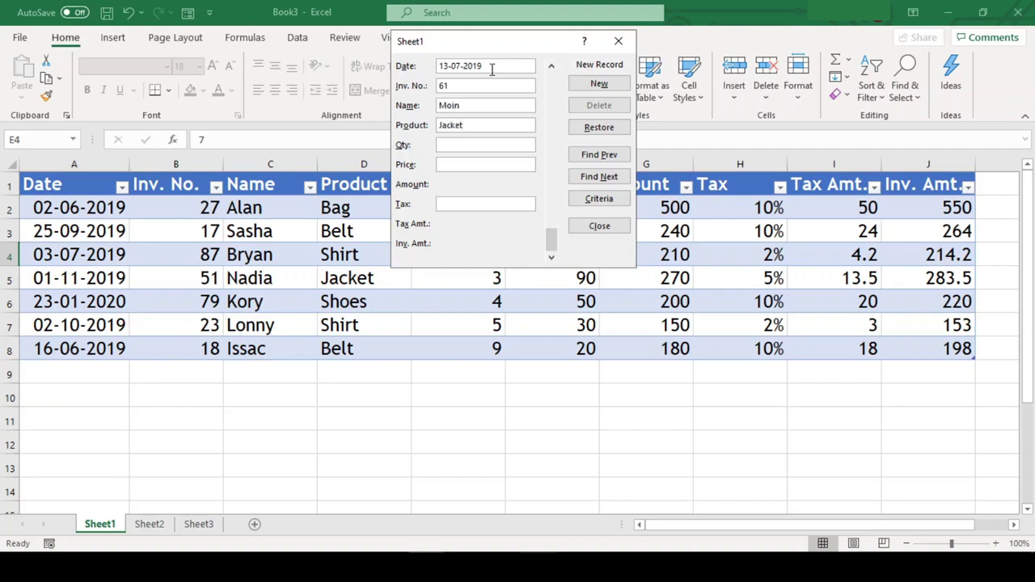
text(5%)
key(Return)
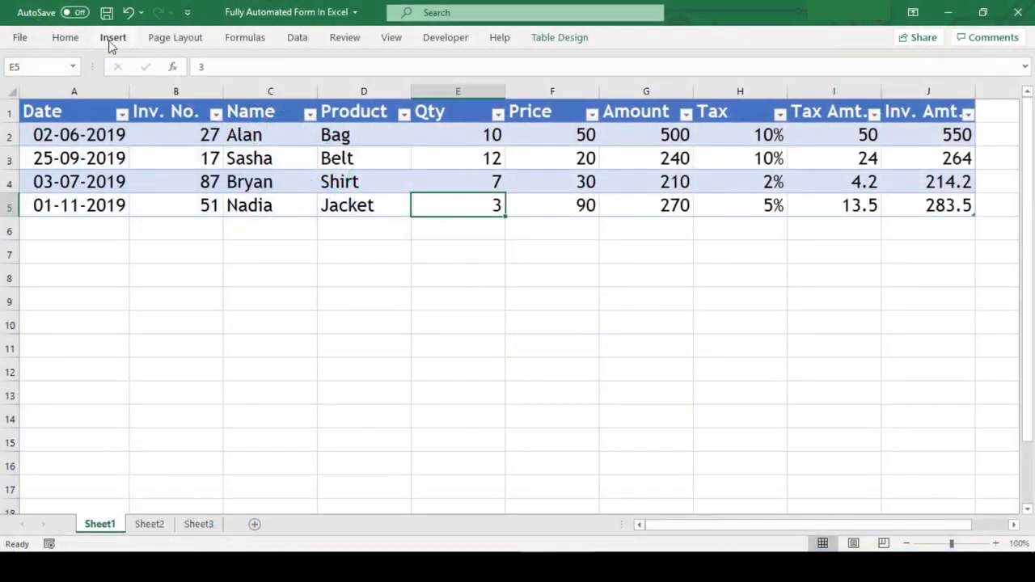
Step: Browse the Home, Insert, Page Layout, Formulas, Data and Review ribbon tabs
click(71, 38)
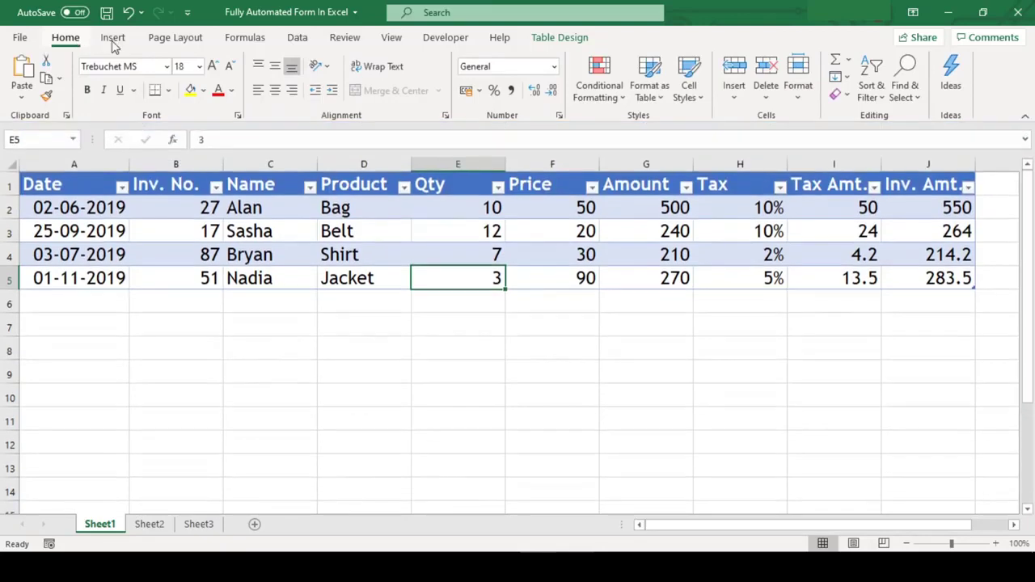
click(113, 39)
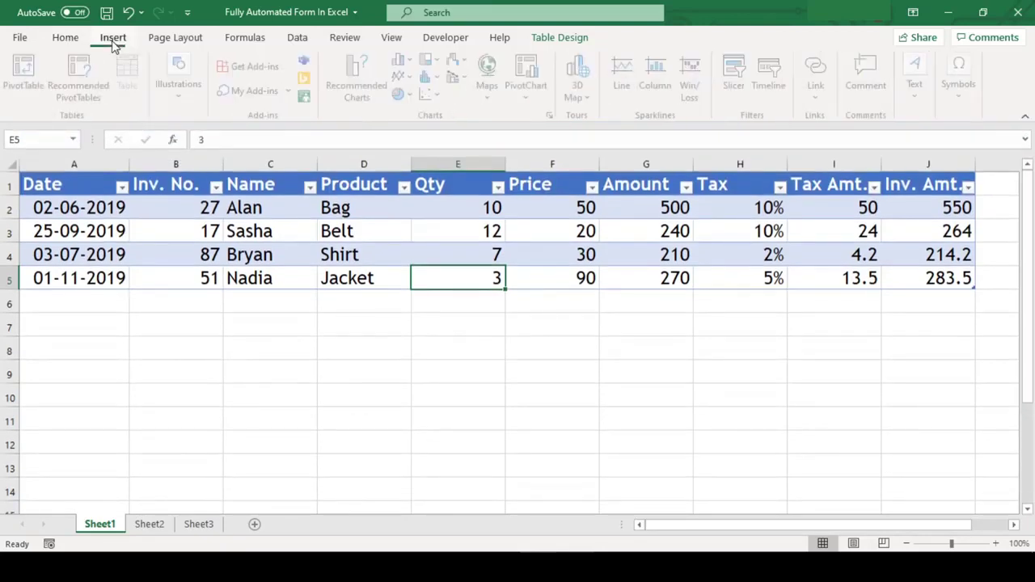
click(185, 38)
click(236, 37)
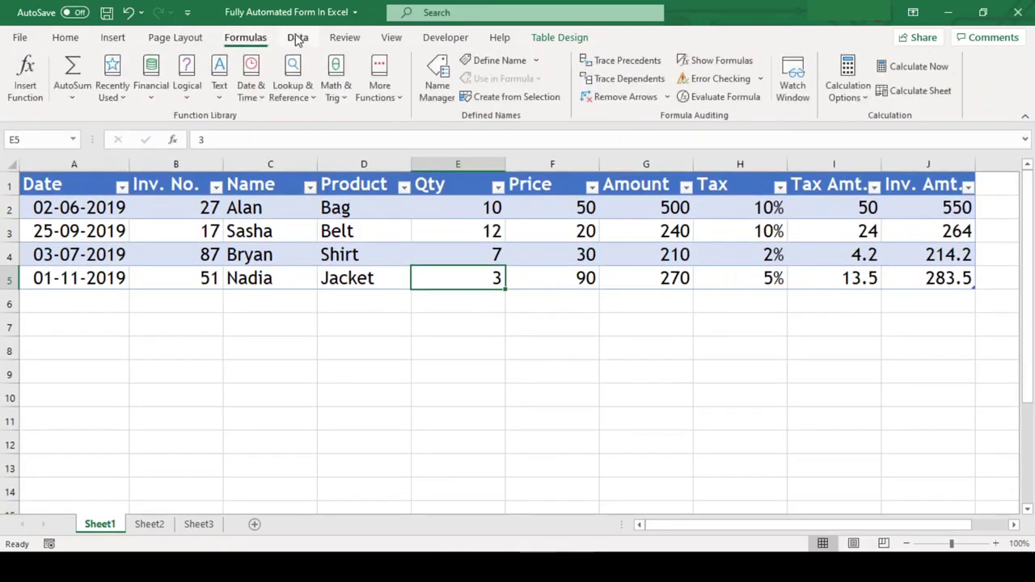
click(295, 38)
click(344, 38)
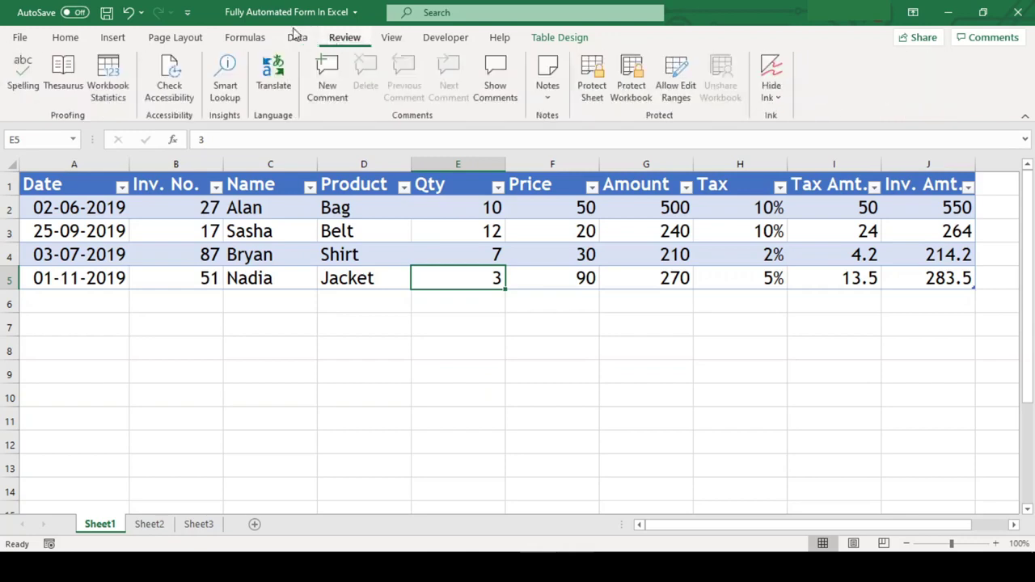
Step: Add the Form command from Commands Not in the Ribbon to the Quick Access Toolbar
click(186, 13)
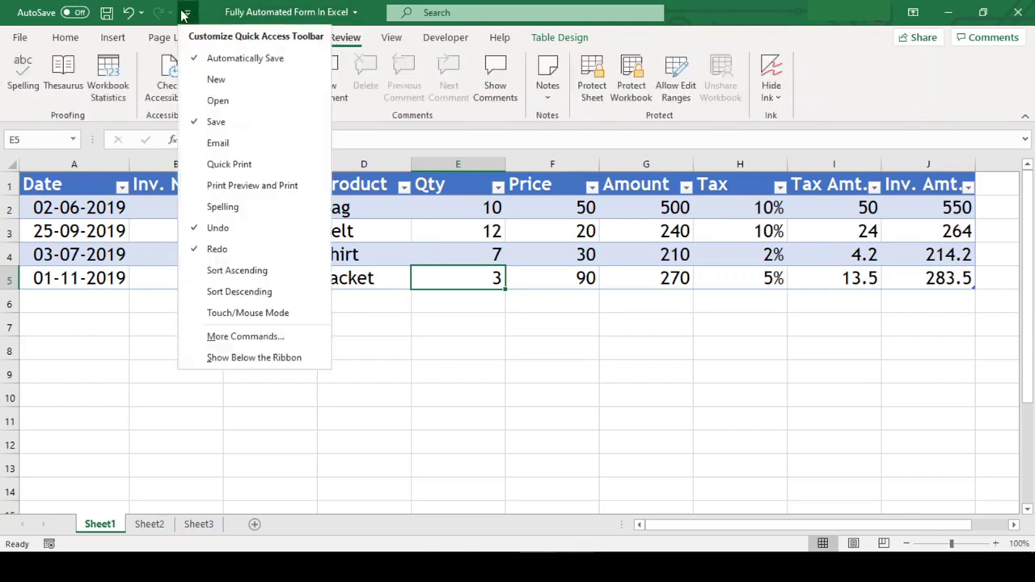
click(291, 338)
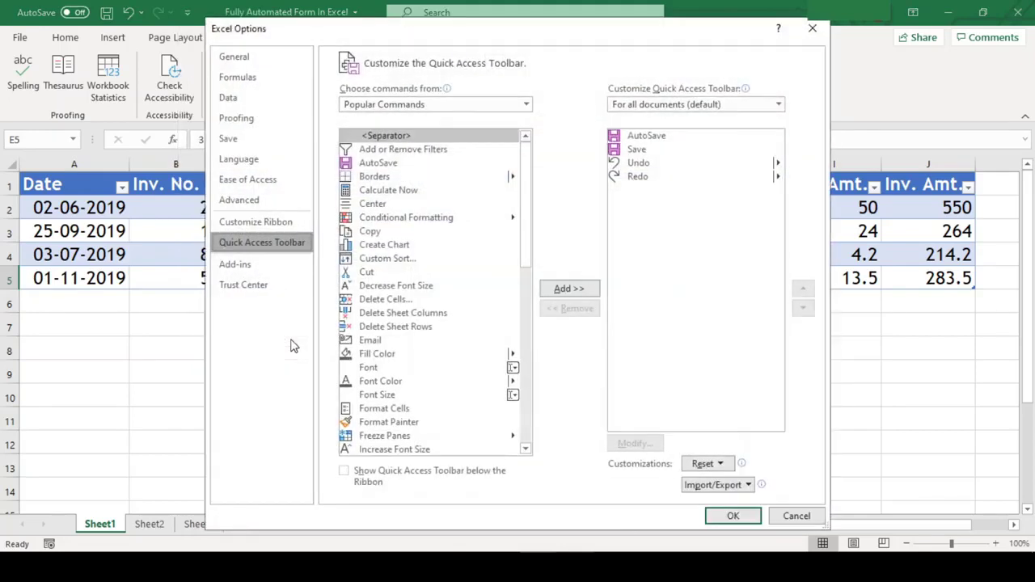
click(526, 105)
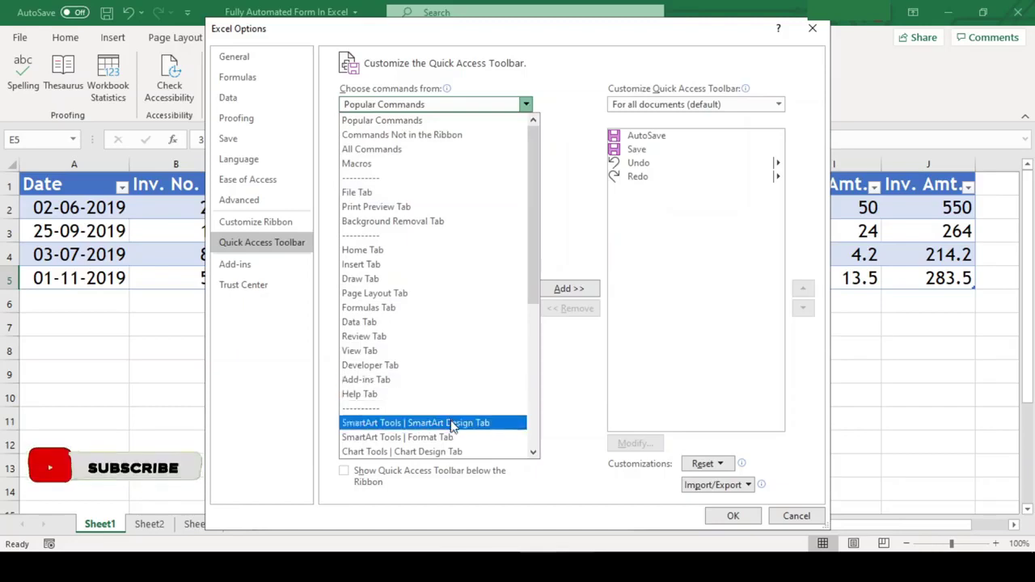
key(Escape)
key(Down)
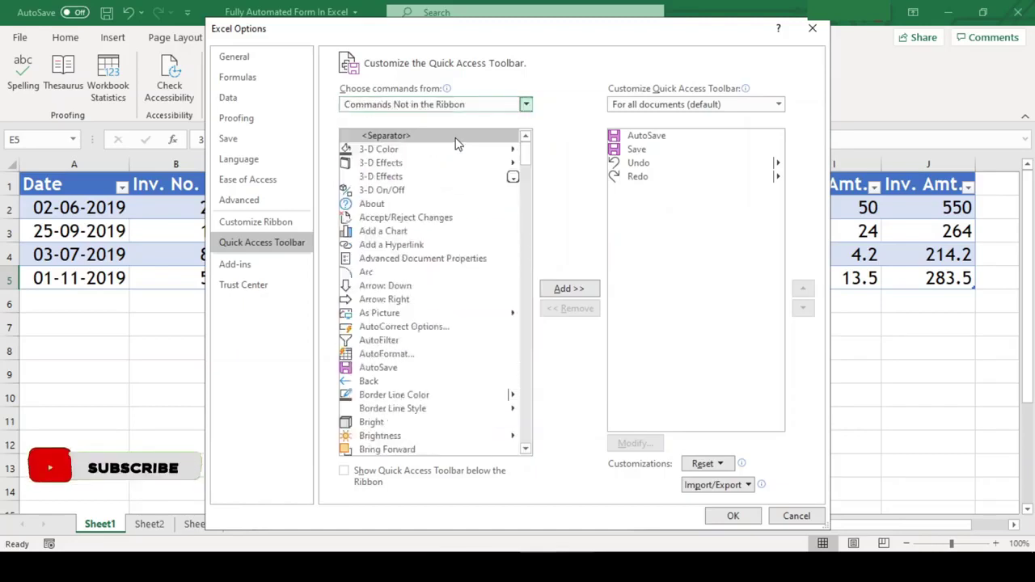
scroll(532, 382, down, 20)
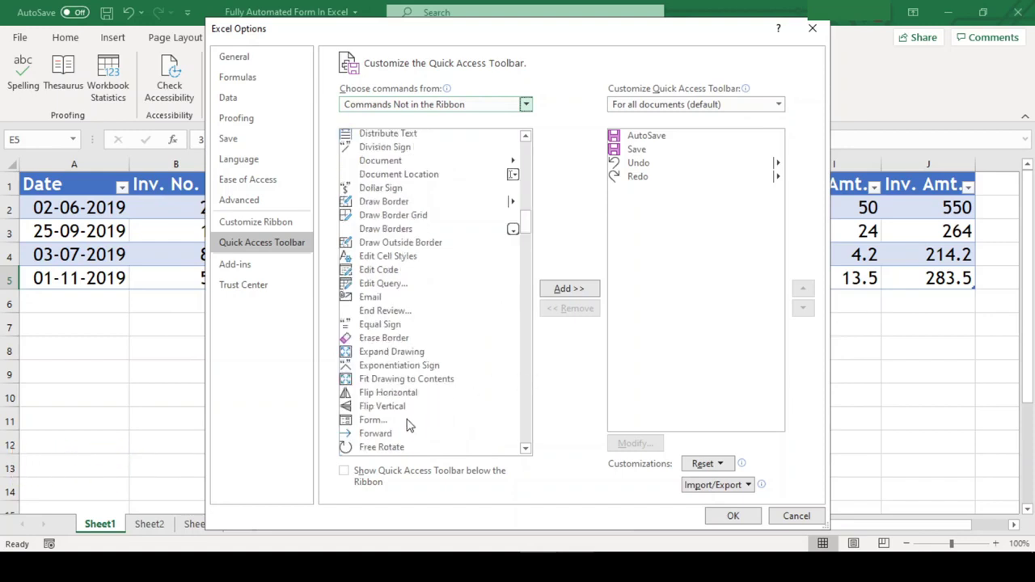
click(428, 418)
click(569, 291)
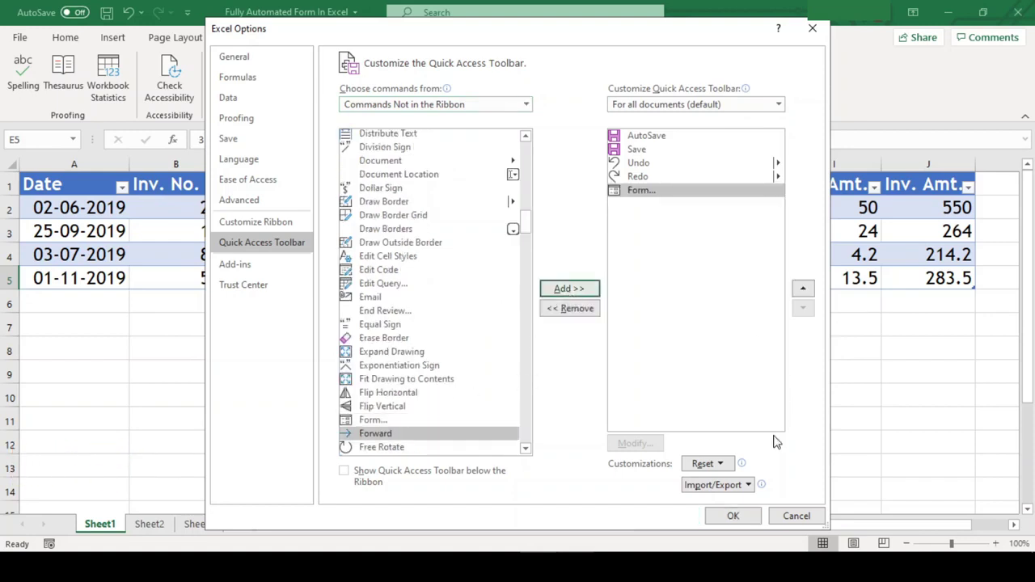
click(736, 517)
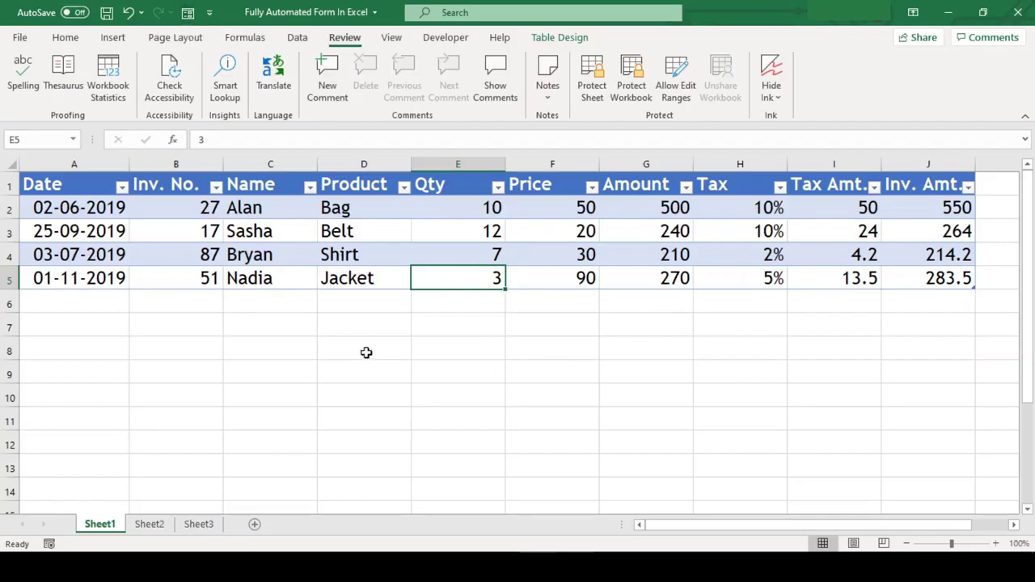
click(529, 397)
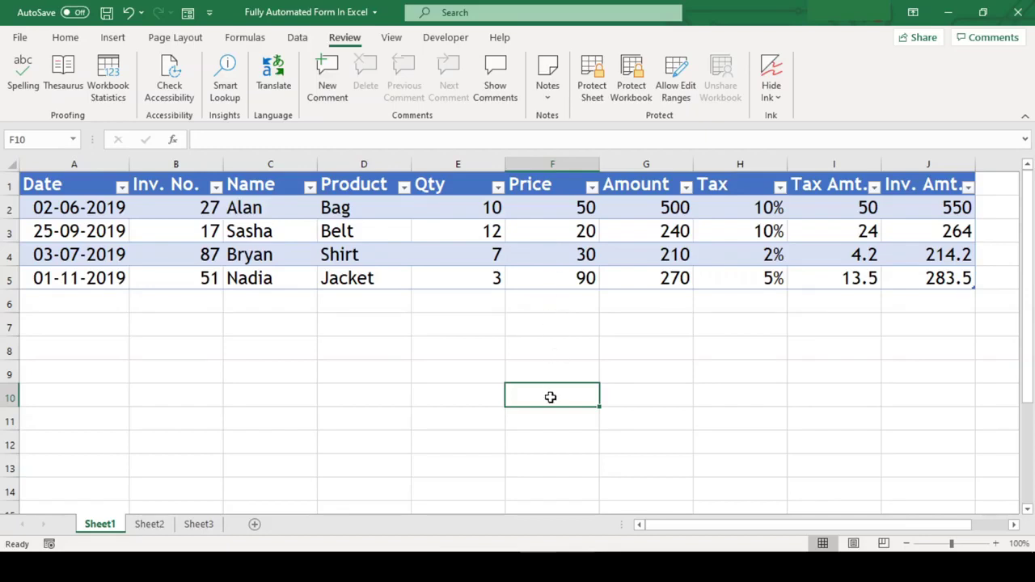
click(187, 13)
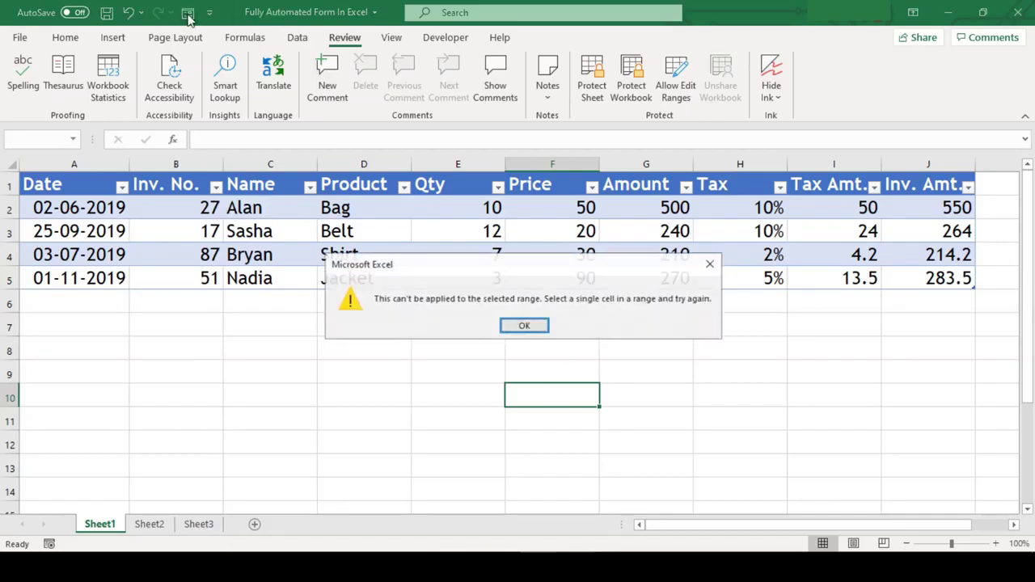
click(525, 327)
click(388, 276)
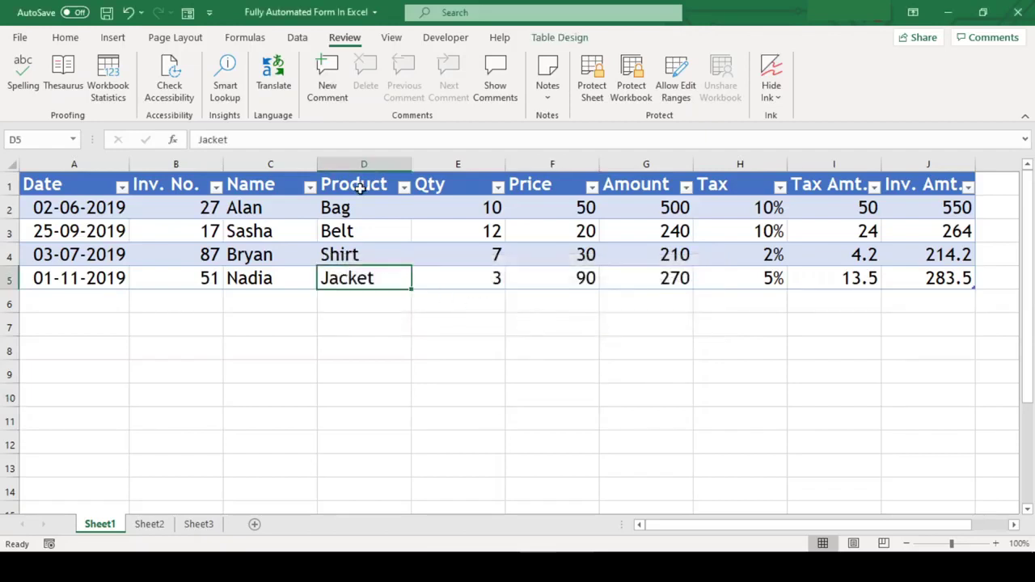
Step: Open the data form and step past the four invoices to a blank New Record's Date field
click(188, 13)
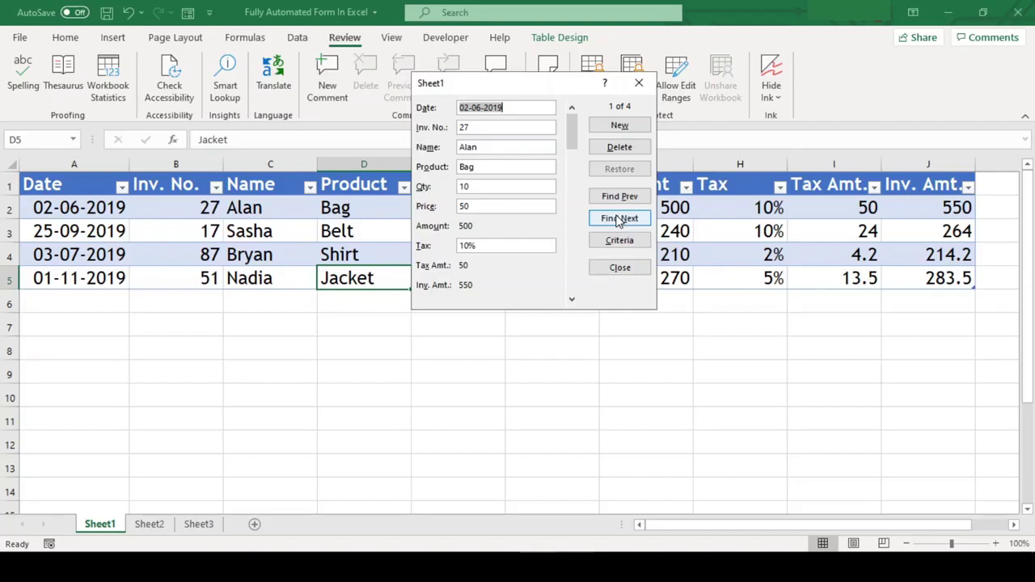
drag(573, 138, 571, 168)
click(572, 300)
click(572, 300)
click(572, 300)
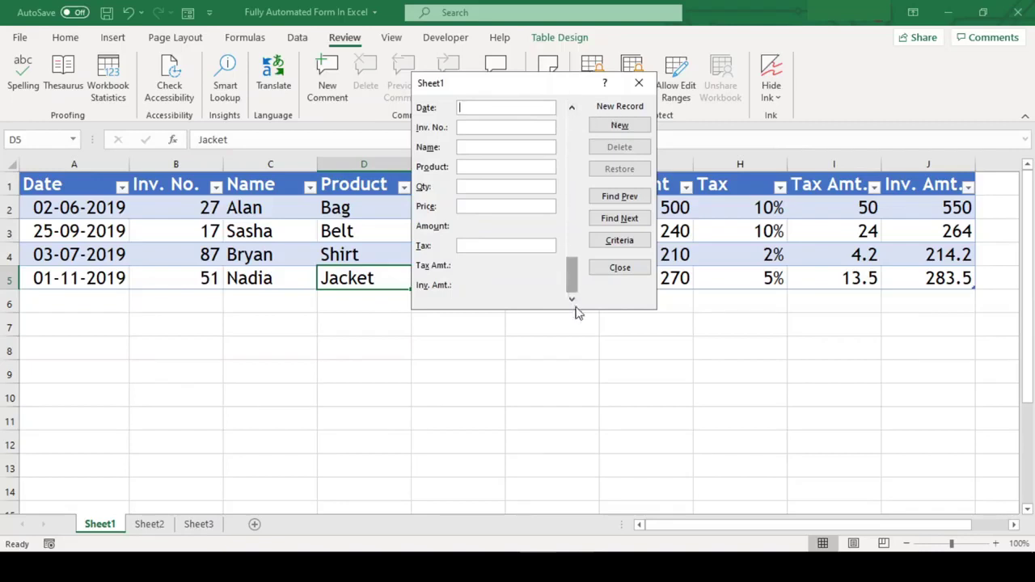
click(508, 107)
key(Tab)
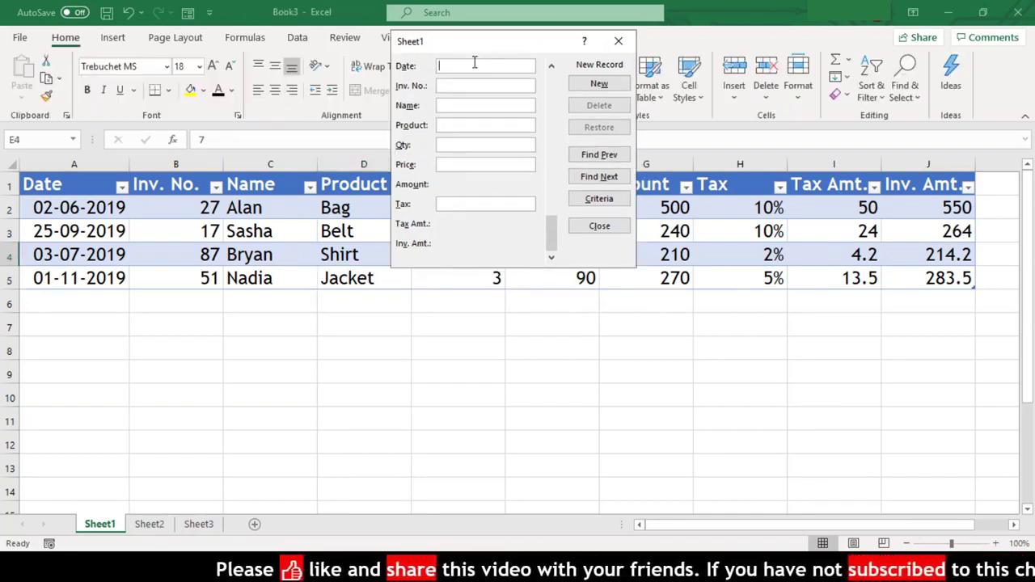
Step: Add the Shoes invoice and the Shirt invoice (02-10-2019) as rows 6 and 7
text(23-01-2019)
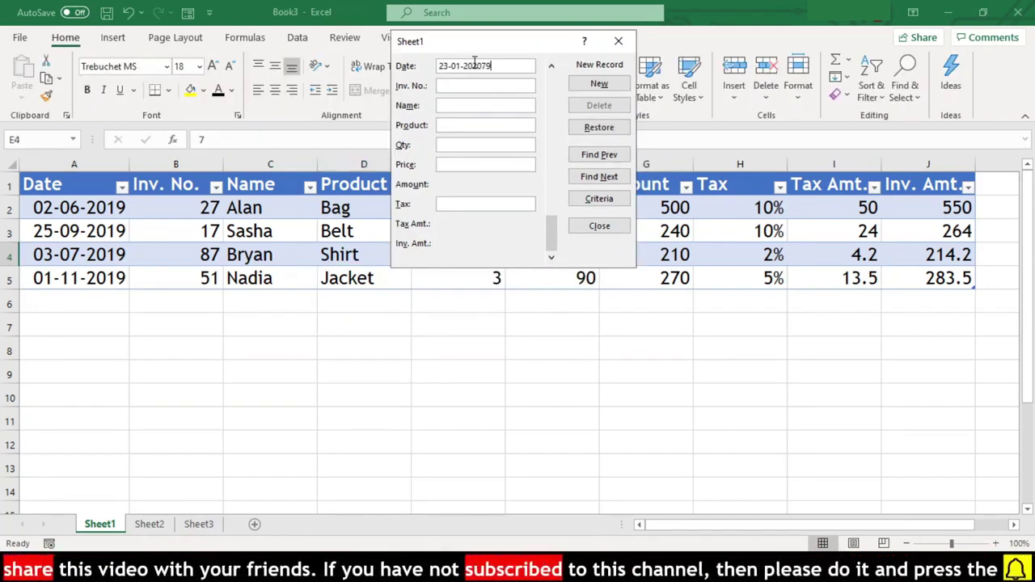
key(BackSpace)
key(BackSpace)
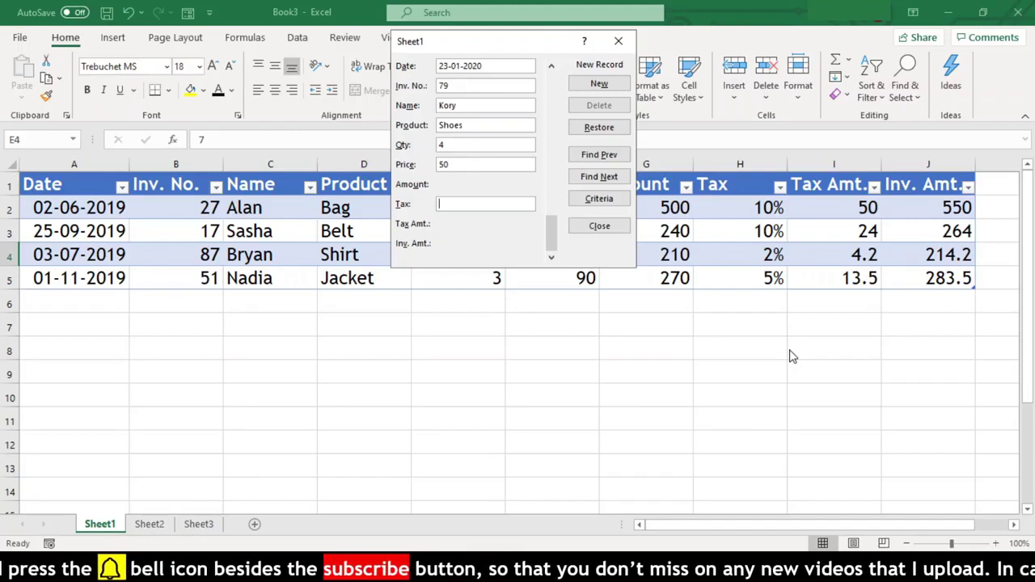
key(Return)
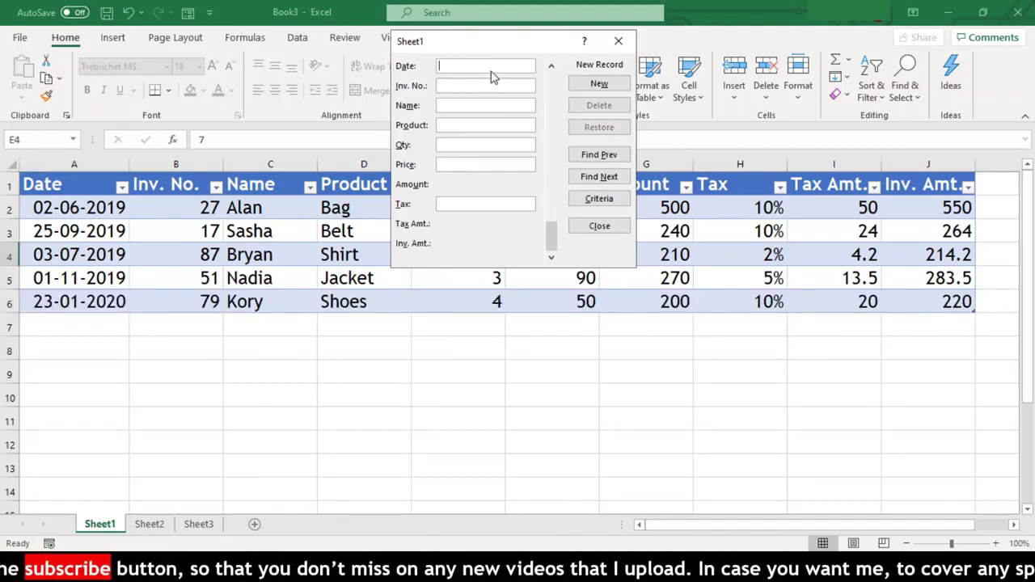
text(02-10-2019)
key(Tab)
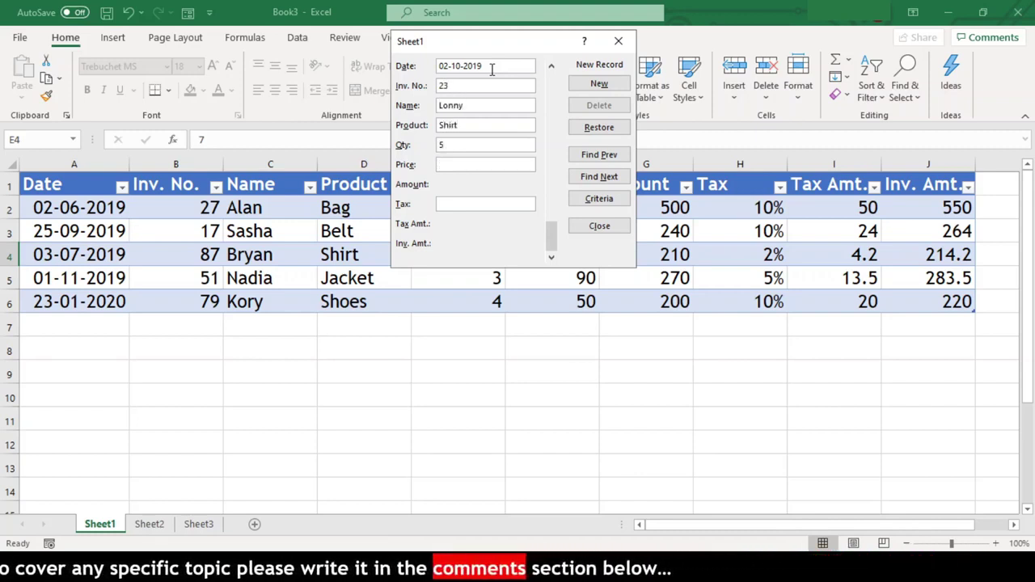
key(Return)
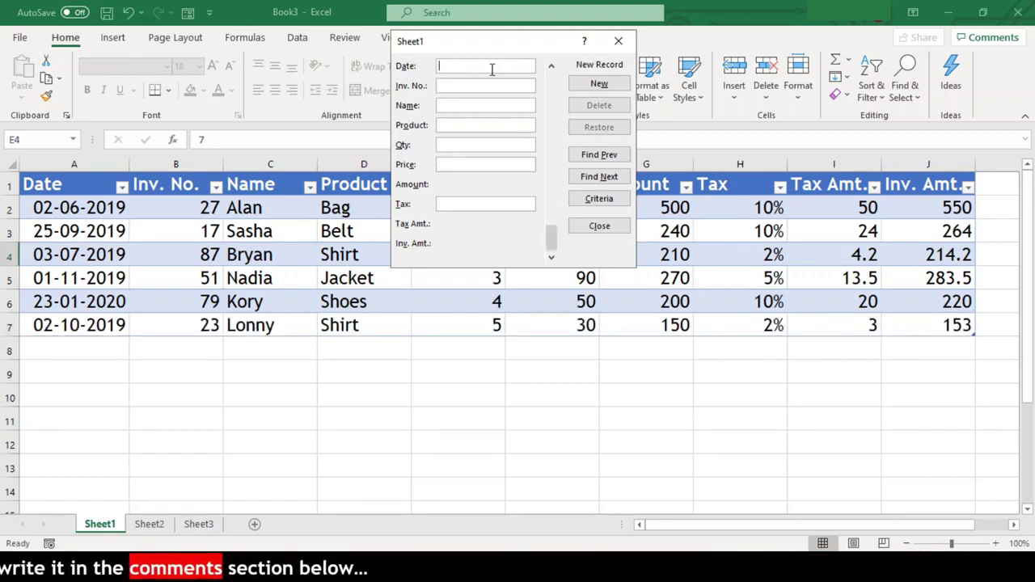
Step: Add the Belt (16-06-2019) and Jacket (13-07-2019) invoices as rows 8 and 9
text(16-06-2019)
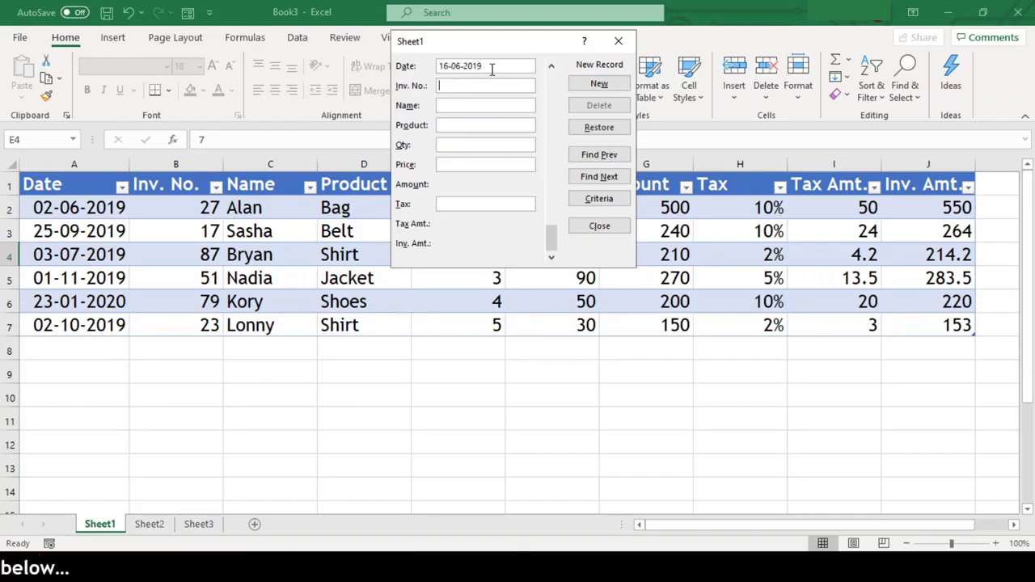
text(18)
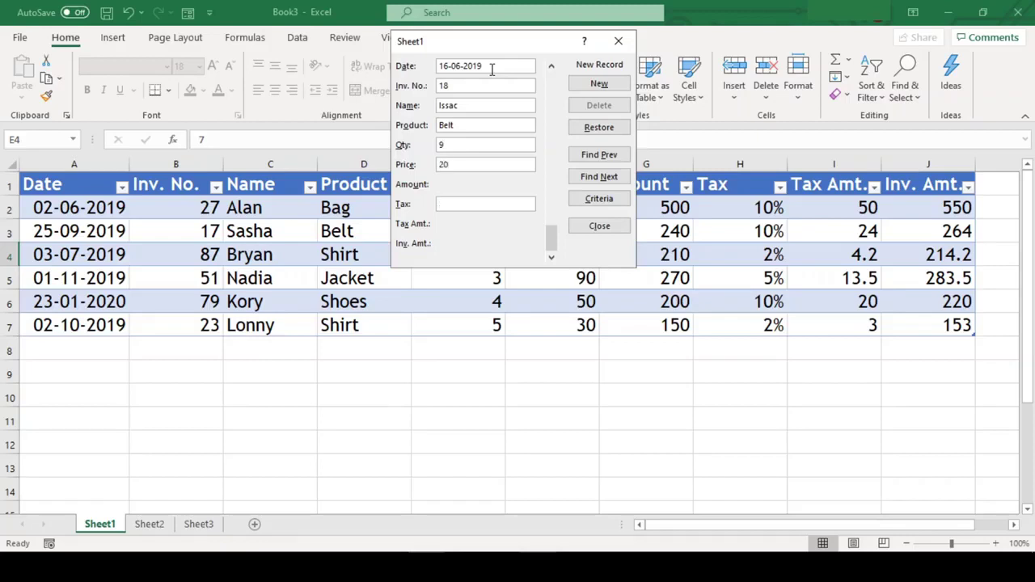
text(%)
key(Return)
text(13-07)
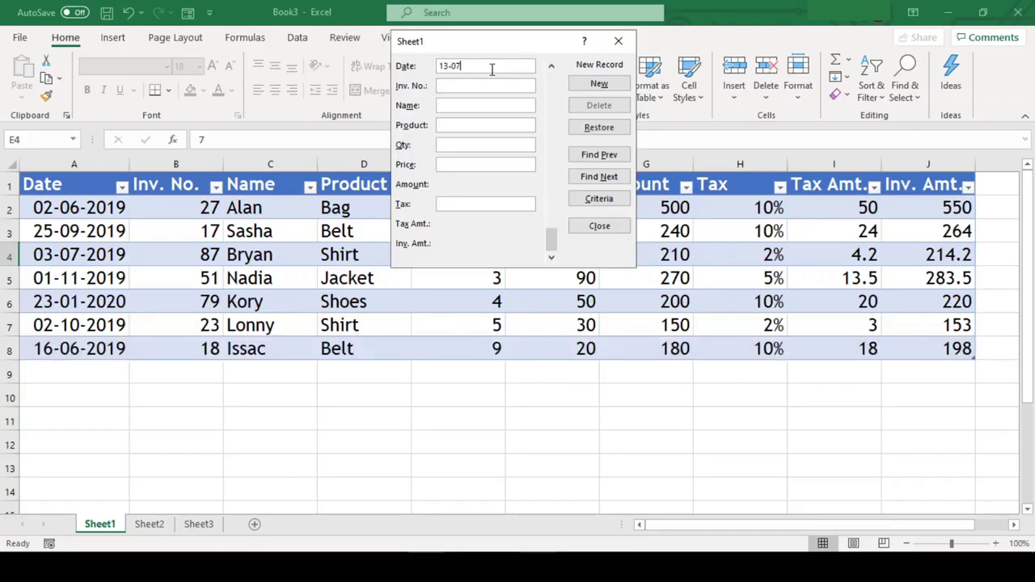
text(-201)
text(Moin)
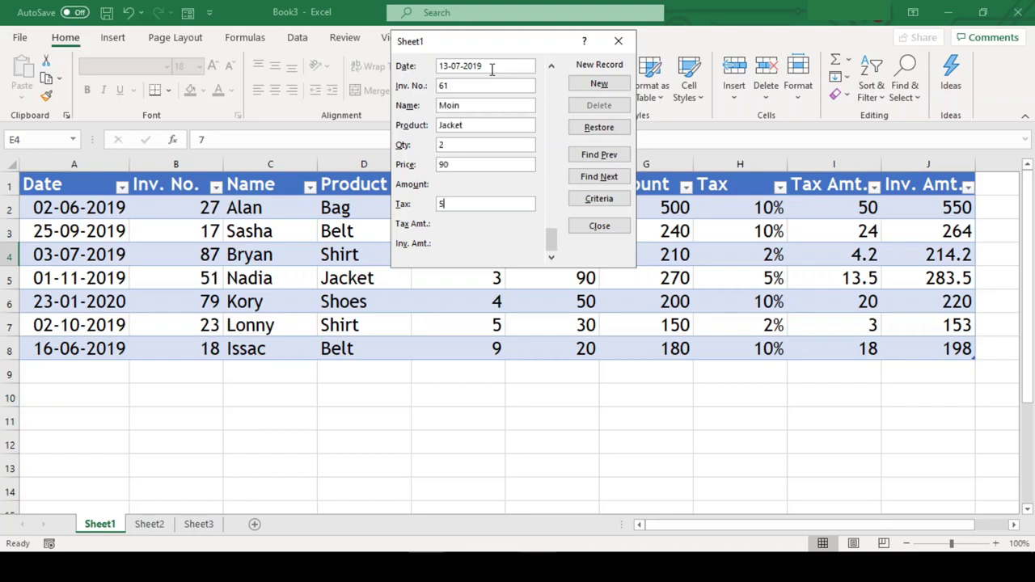
key(Return)
Step: Close the form, select E2:E9 and apply Whole number validation with minimum 1, maximum 100
click(618, 40)
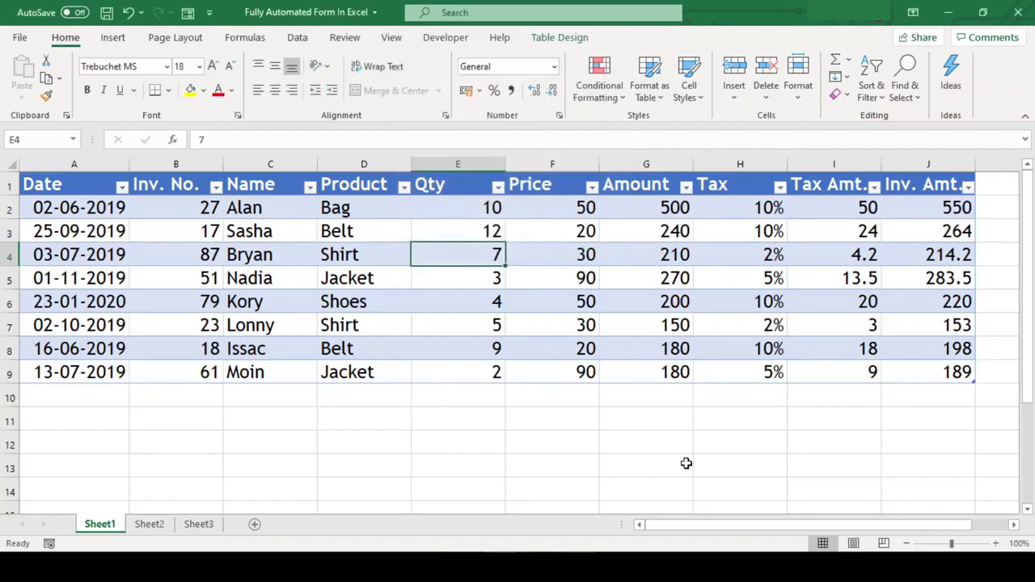
drag(434, 210, 442, 368)
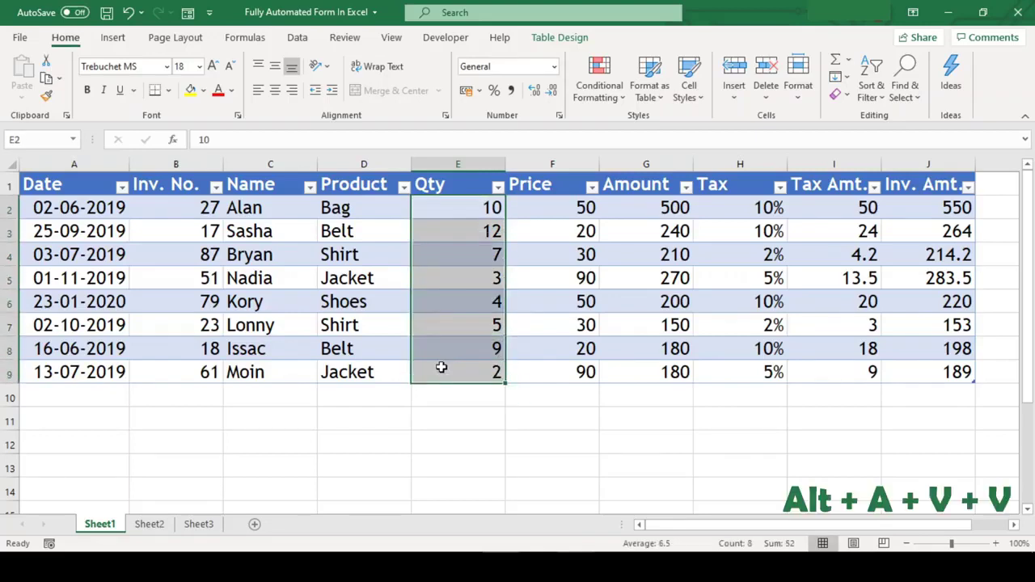
key(alt)
key(alt+a)
key(v)
key(v)
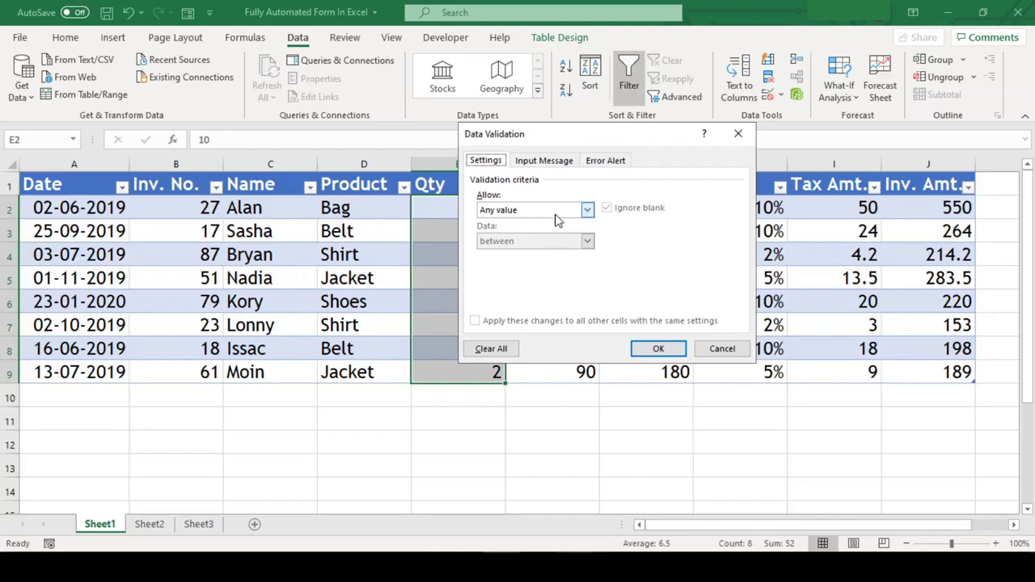
click(530, 212)
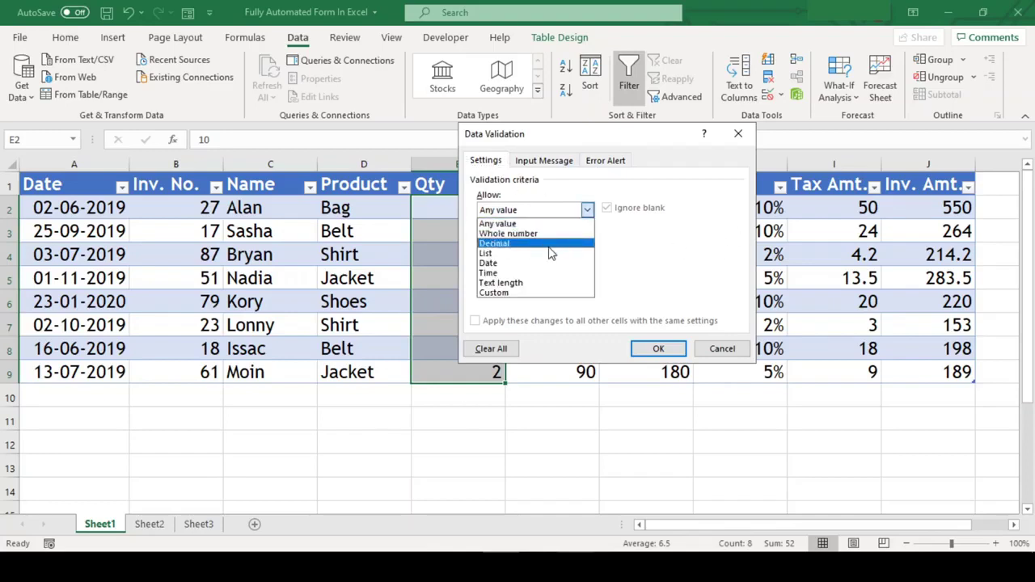
click(550, 234)
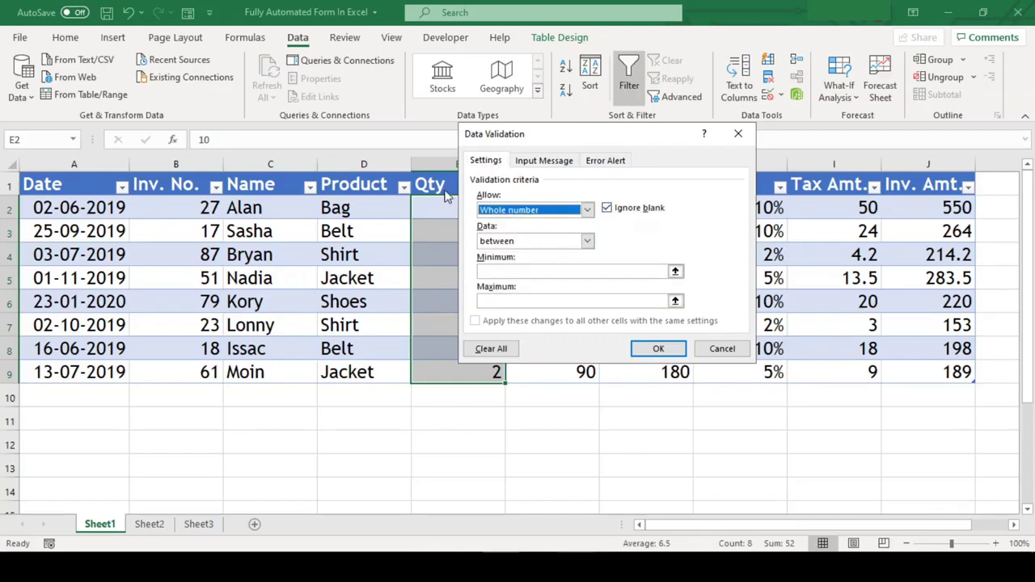
click(527, 271)
text(1)
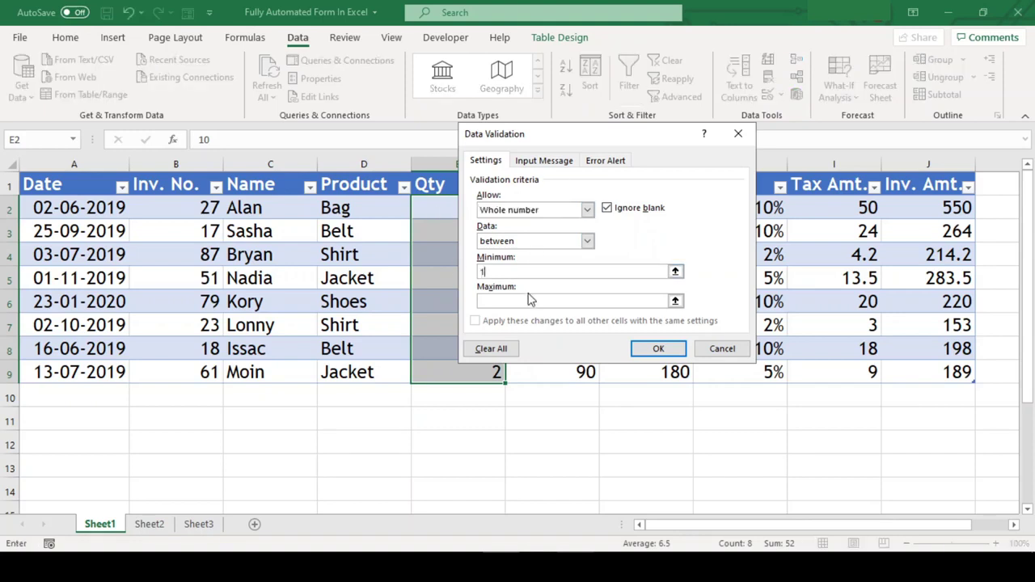
click(529, 301)
text(100)
click(658, 348)
click(458, 372)
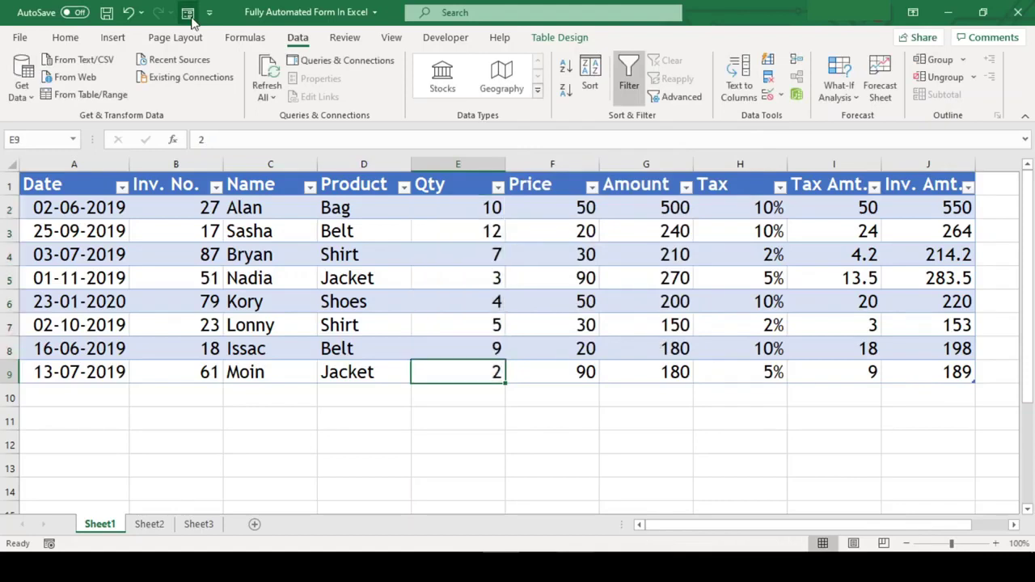
click(186, 12)
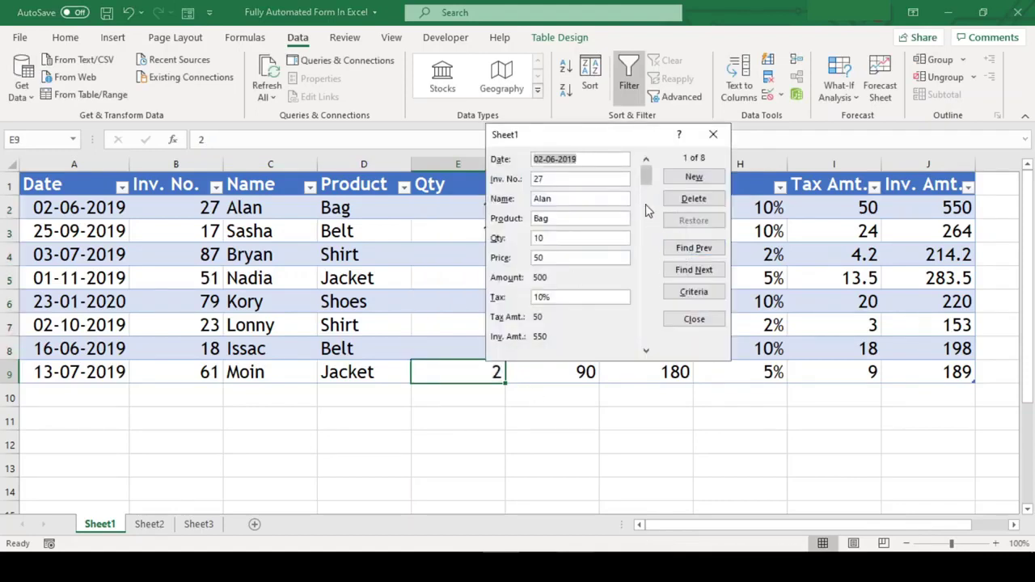
drag(646, 174, 646, 335)
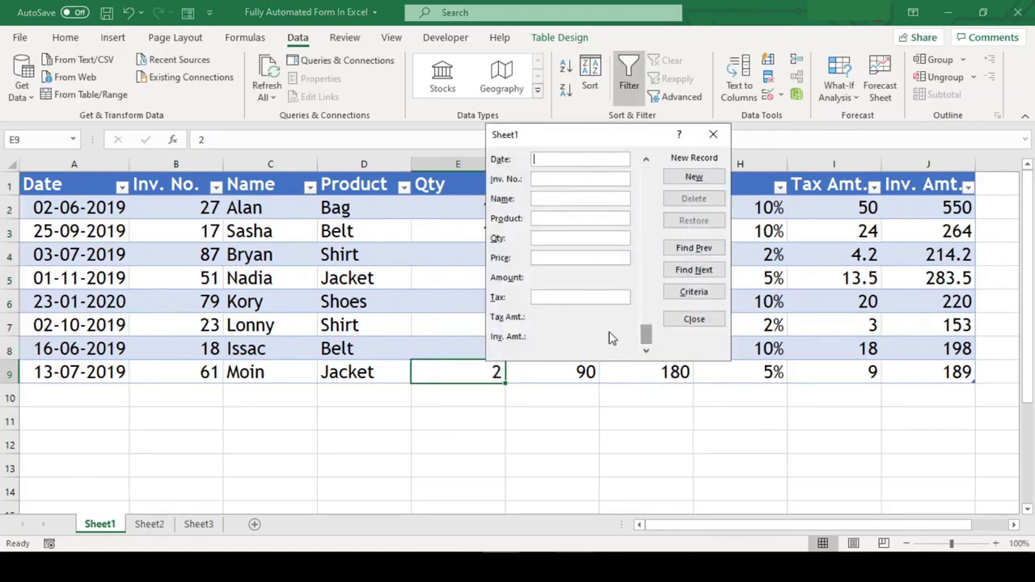
click(548, 238)
text(safsd)
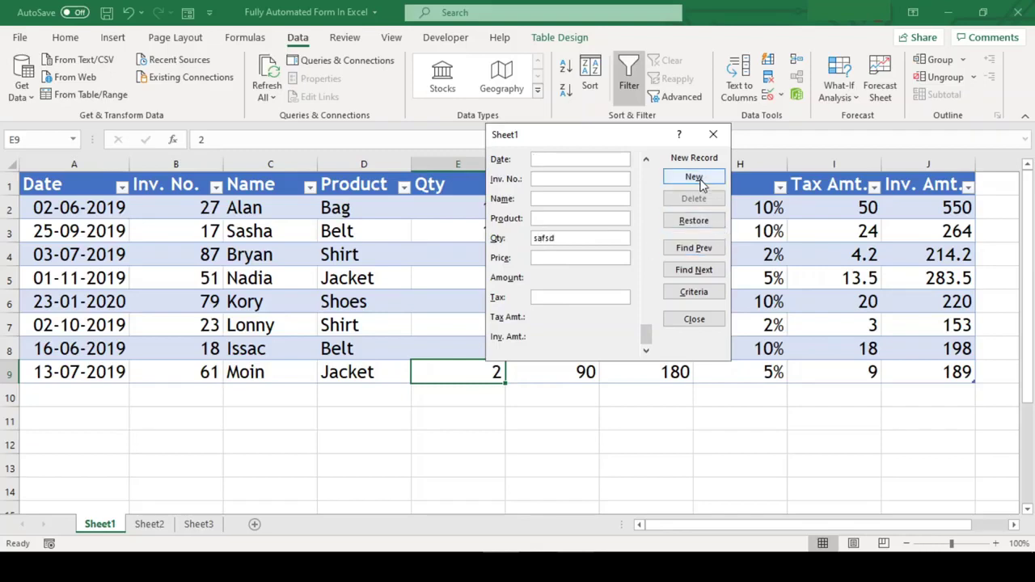
click(694, 177)
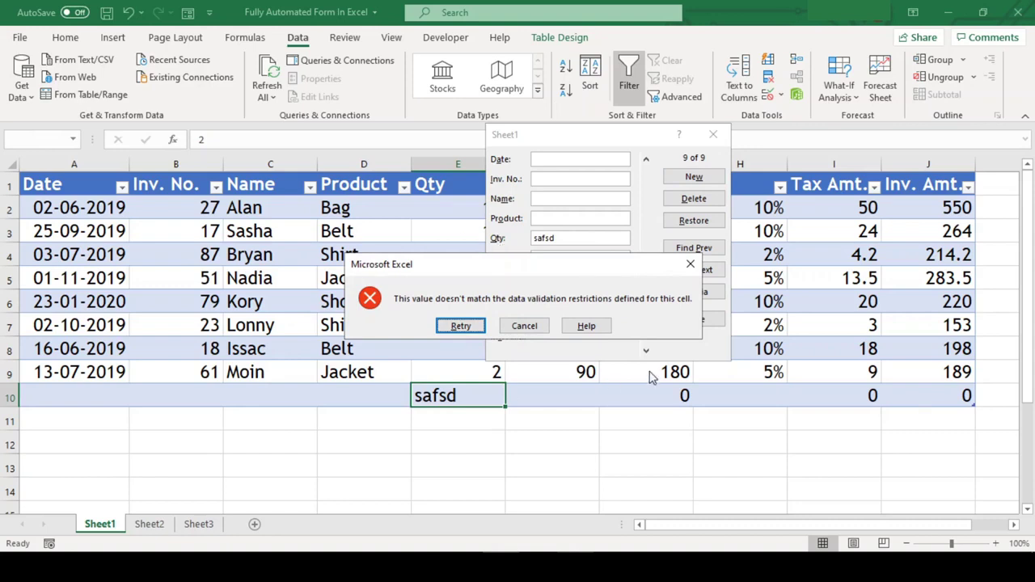
click(523, 325)
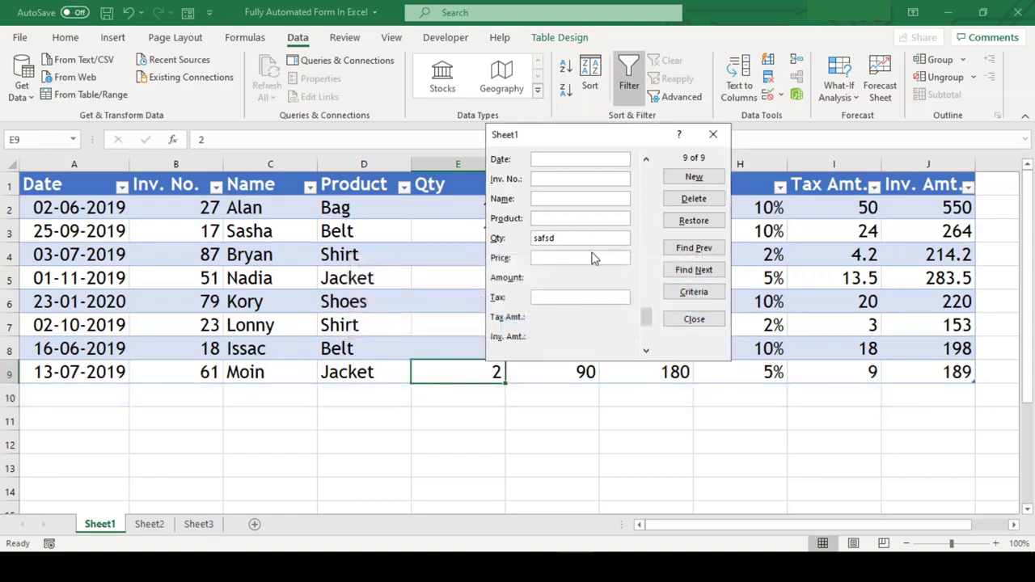
drag(589, 238, 510, 239)
key(BackSpace)
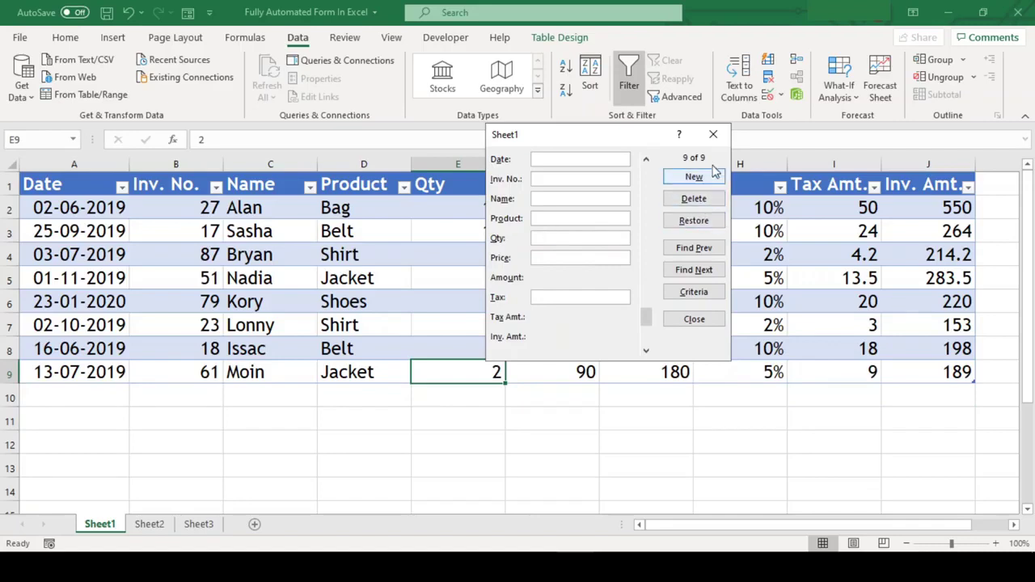
click(713, 135)
Step: Open the data form and search with the criterion Inv. Amt. >250
click(479, 283)
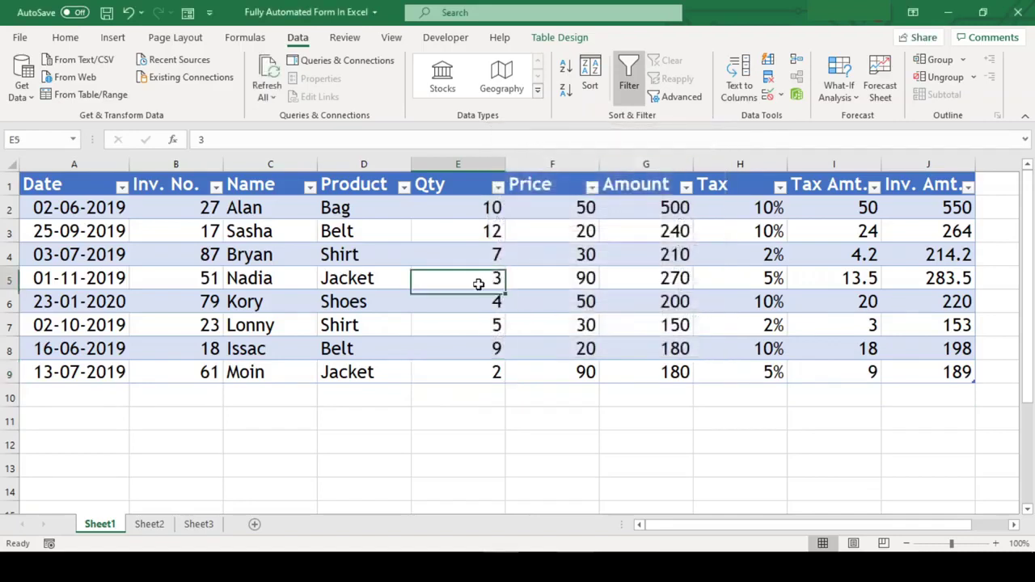
click(188, 12)
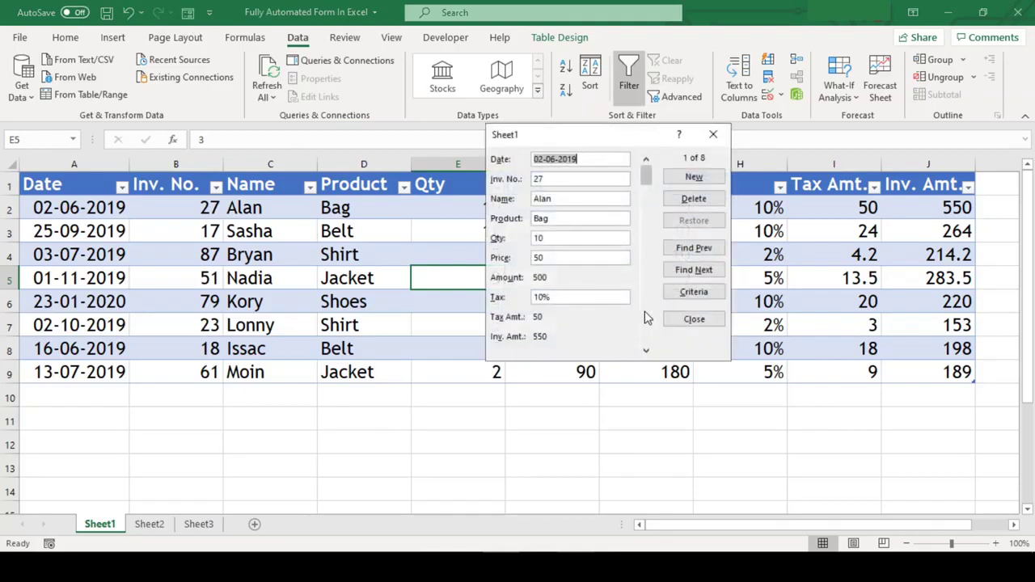
click(694, 293)
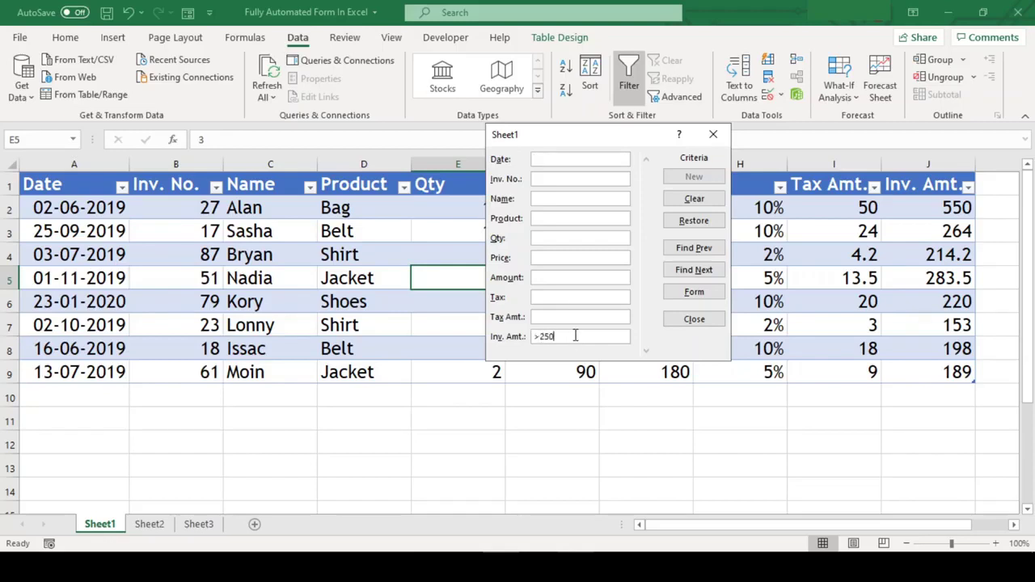
key(Return)
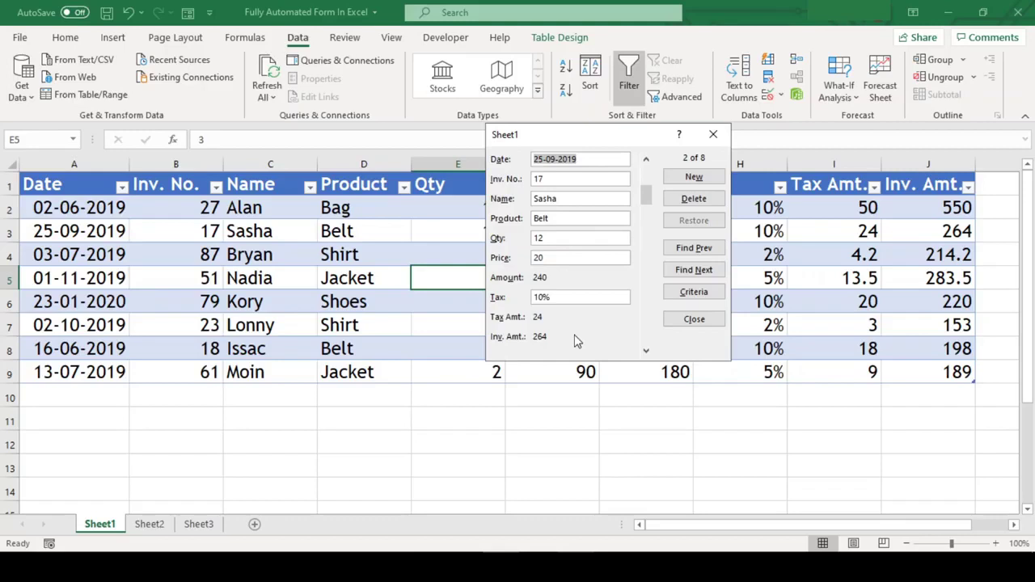
Step: Browse the matches with Find Prev and Find Next, ending on record 4 of 8 (283.5)
click(701, 249)
click(705, 271)
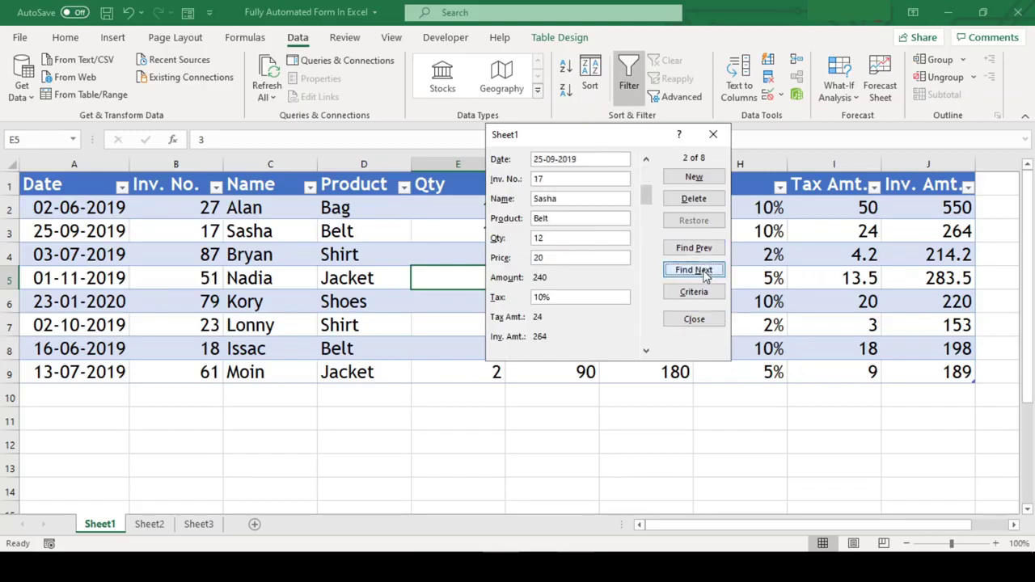
click(706, 271)
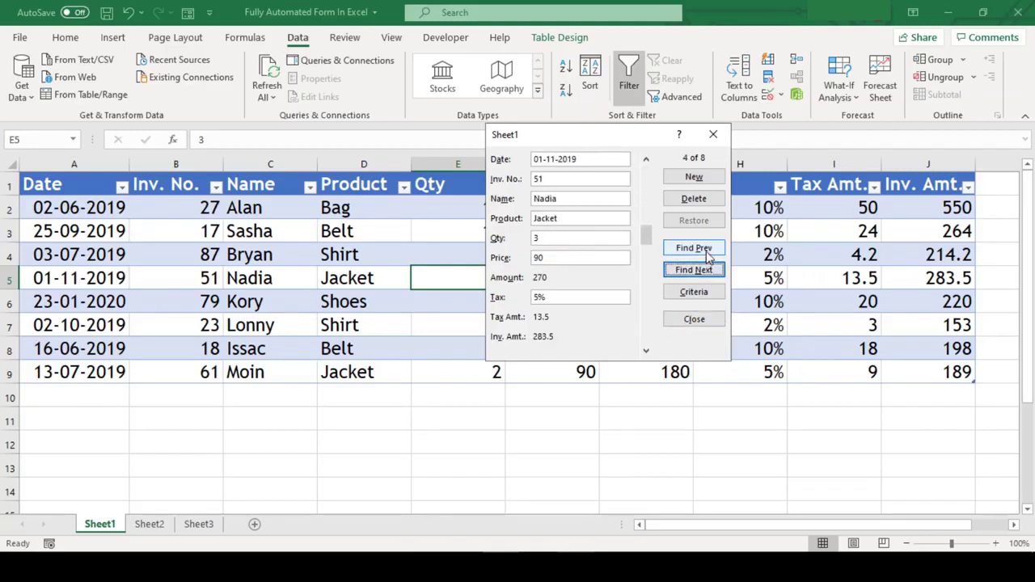
click(707, 249)
click(708, 250)
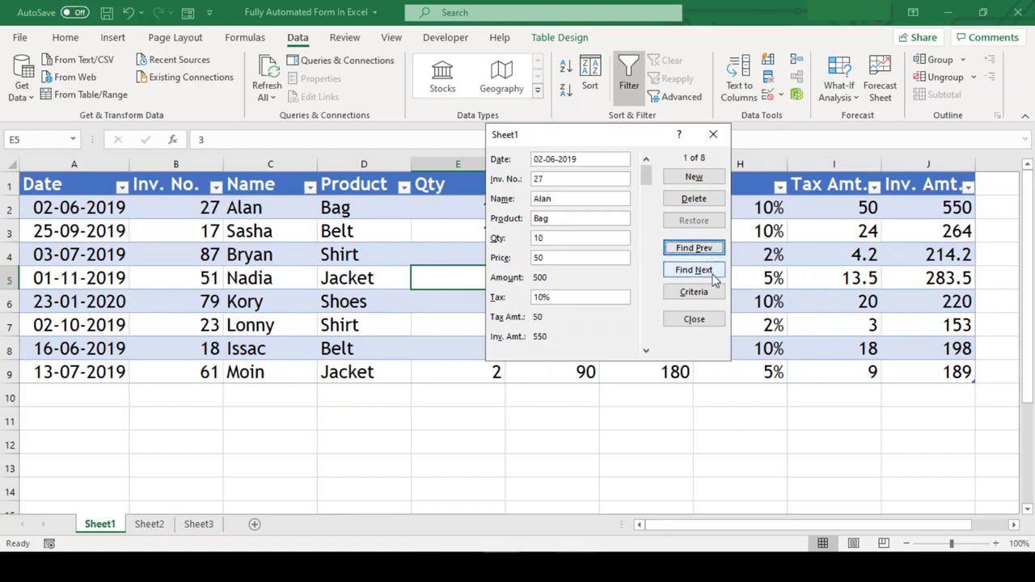
click(713, 275)
click(715, 277)
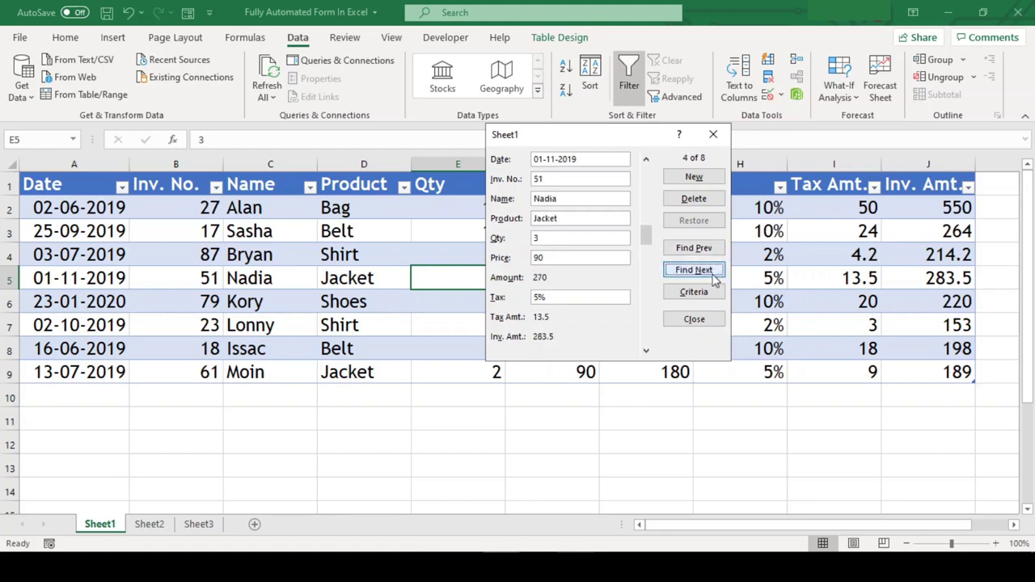
Step: Scroll the form to a blank New Record and place the cursor in its Date field
drag(647, 234, 646, 333)
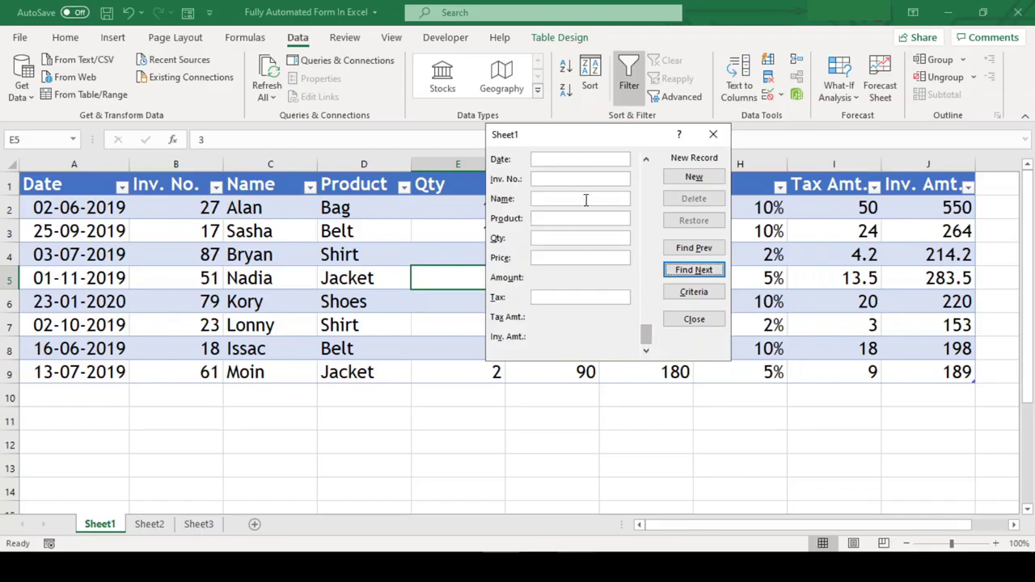
click(553, 160)
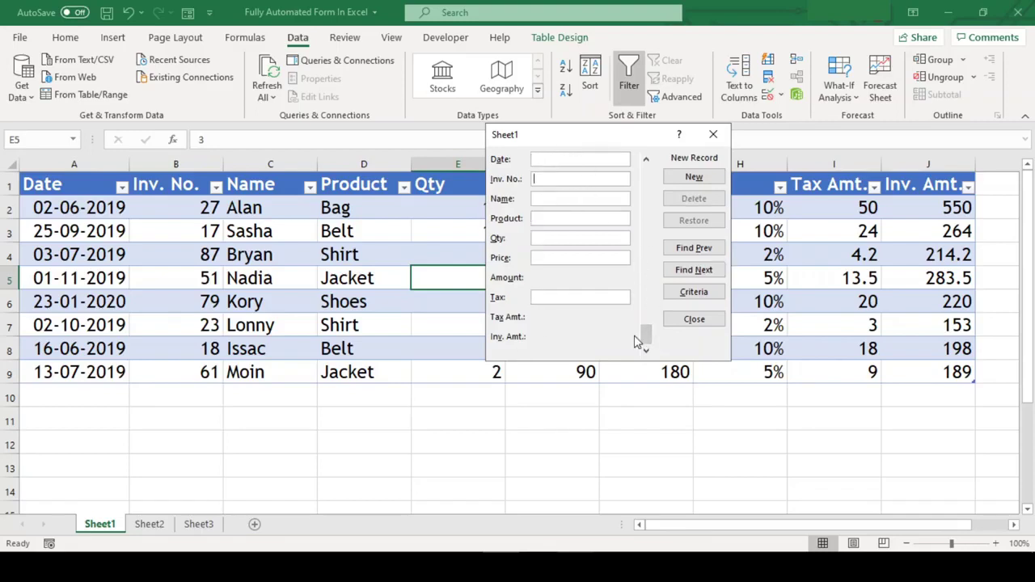